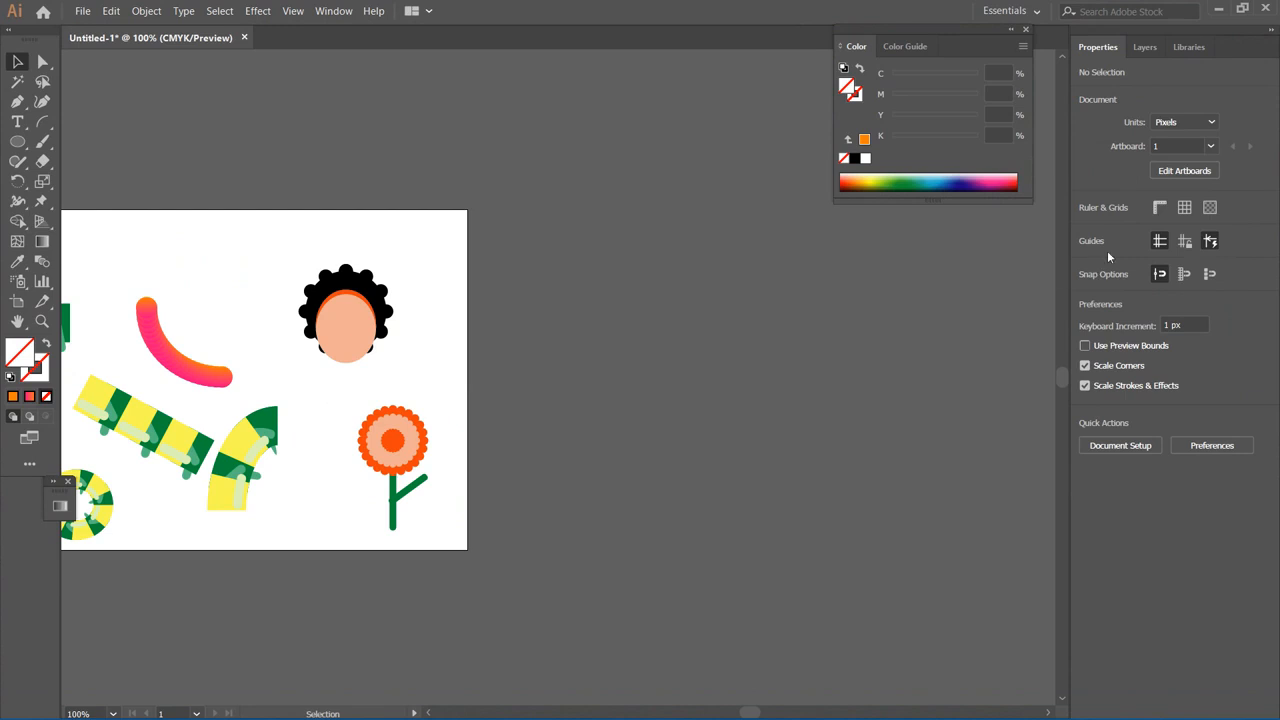
Step: Add a second 500 × 261 px artboard beside the first one and leave artboard editing
{"action": "left_click", "coordinate": [1180, 173]}
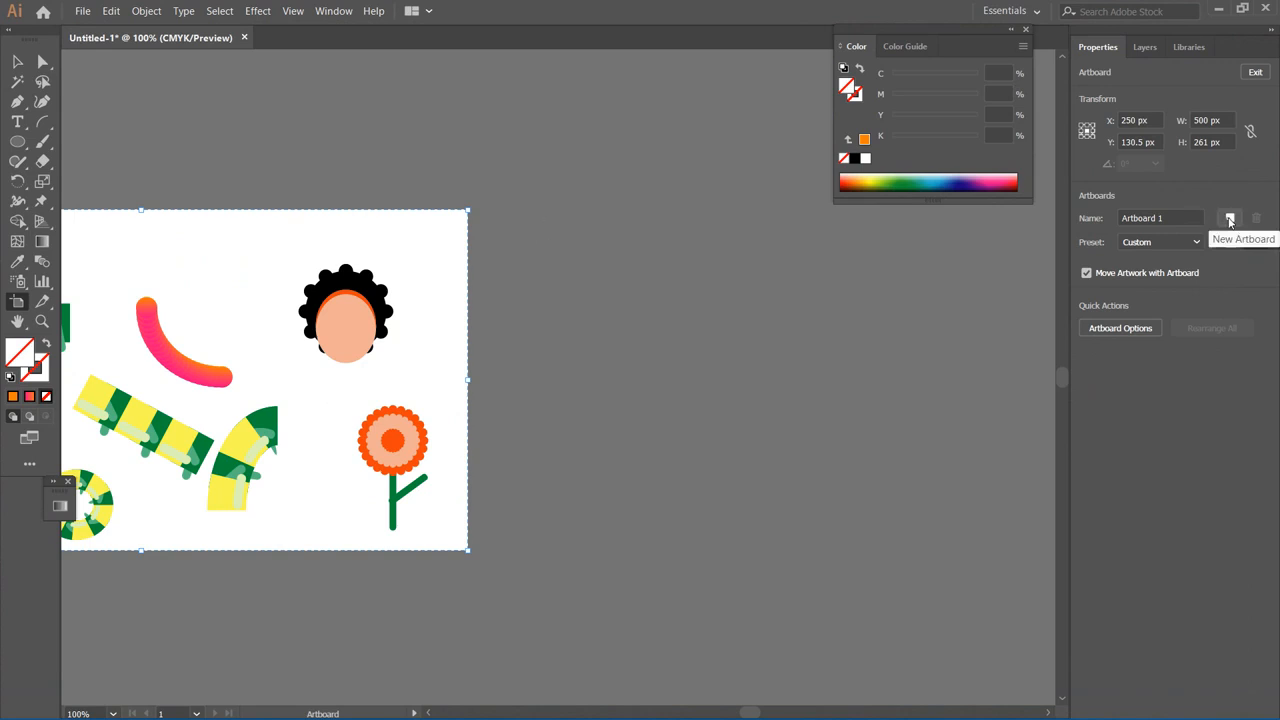
{"action": "left_click", "coordinate": [1231, 218]}
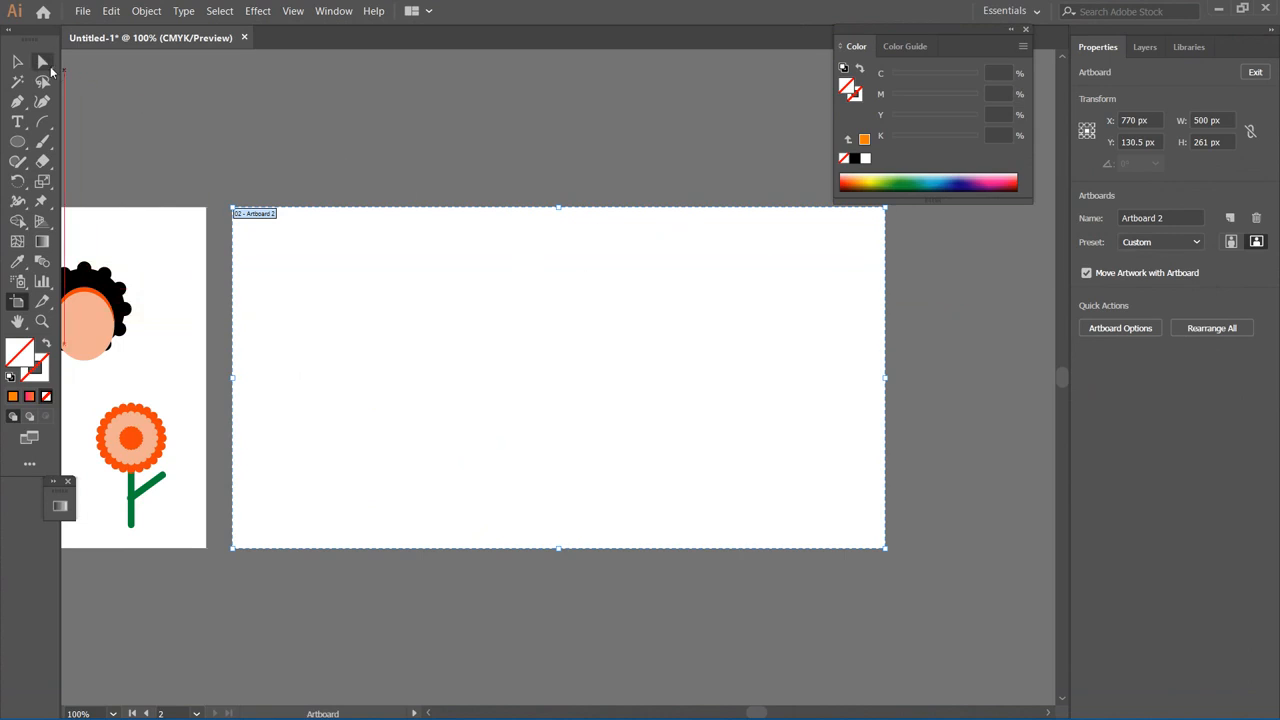
{"action": "left_click", "coordinate": [14, 62]}
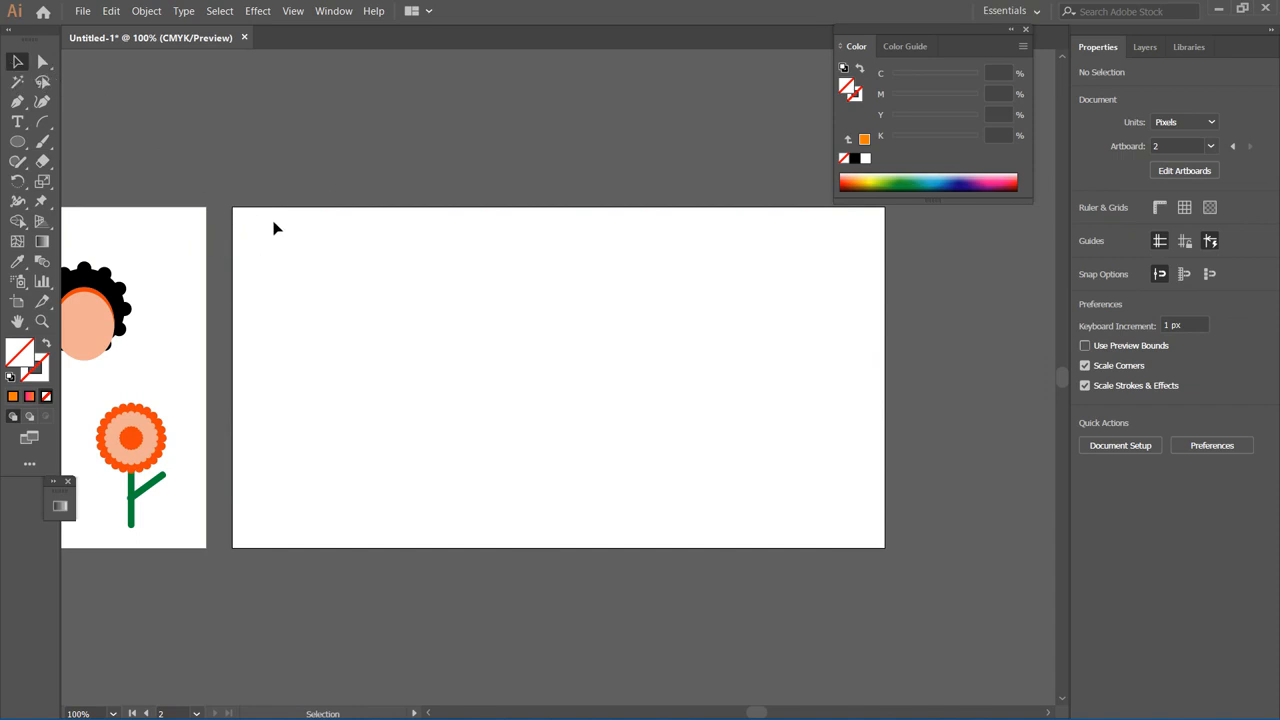
Step: Draw an arc about 148 px wide and 148 px high on the new artboard with the Arc tool
{"action": "left_click", "coordinate": [45, 126]}
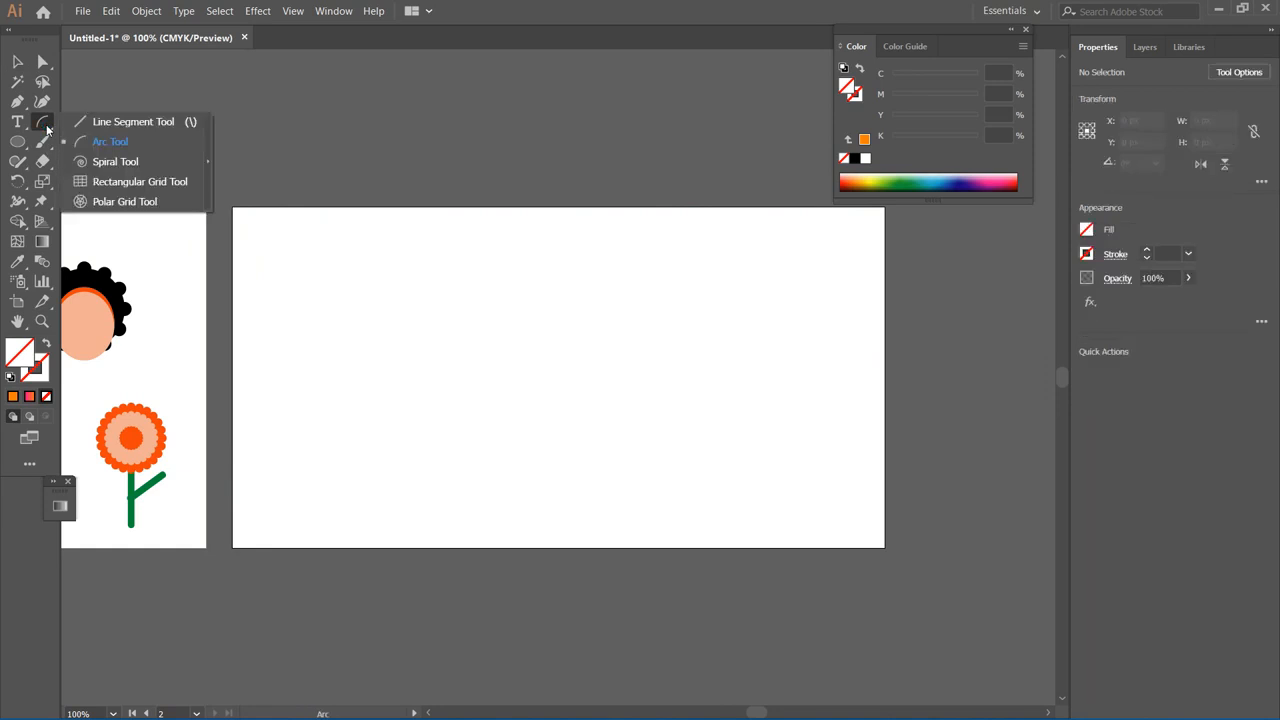
{"action": "left_click", "coordinate": [111, 143]}
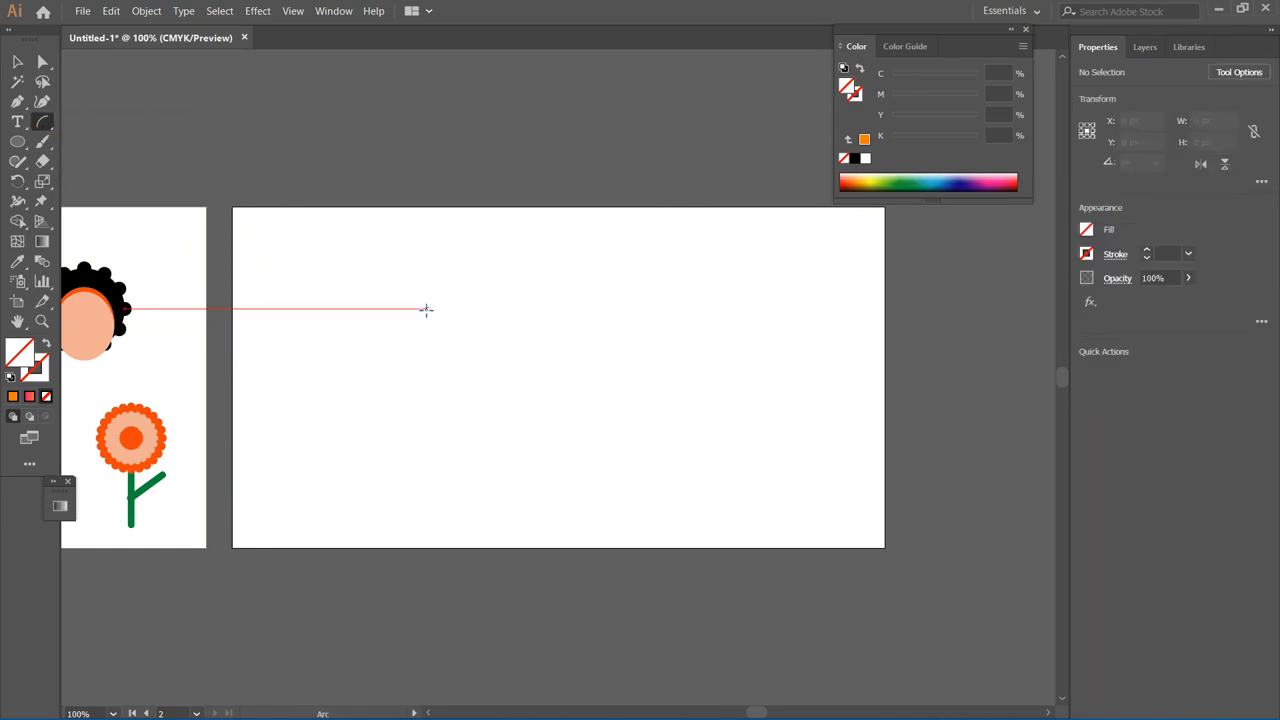
{"action": "left_click_drag", "start_coordinate": [425, 309], "coordinate": [619, 431]}
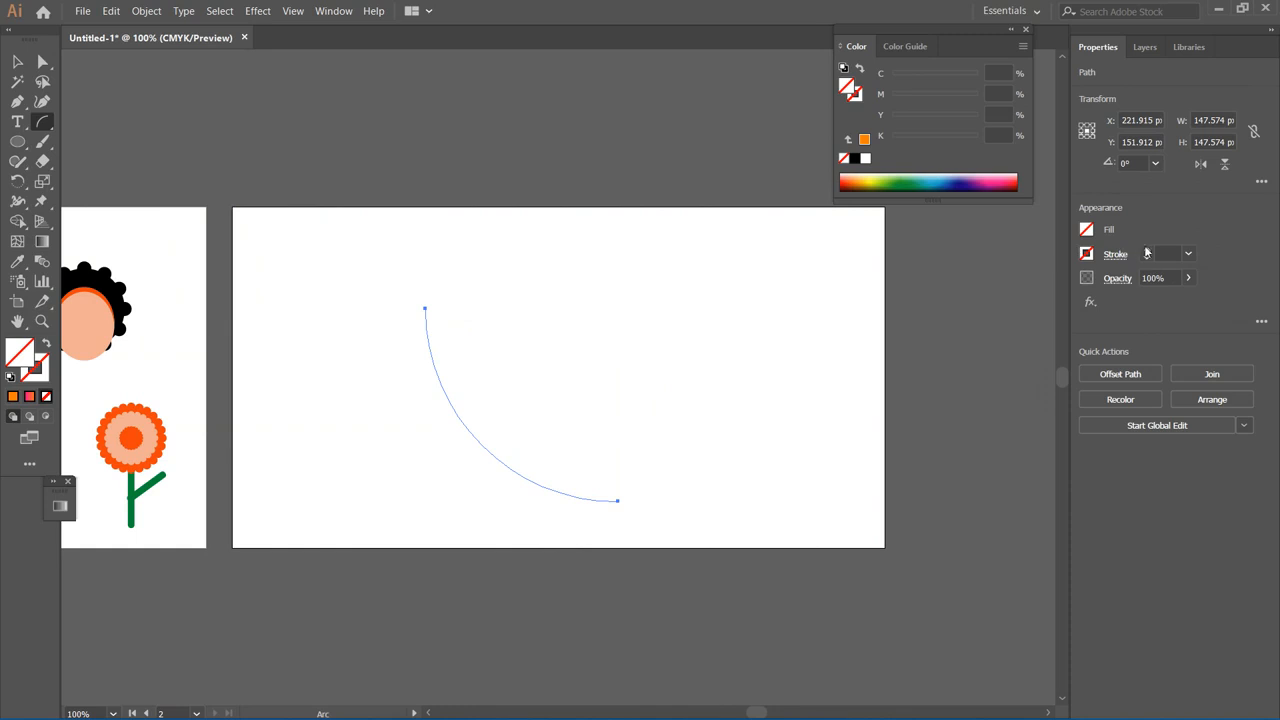
Step: Set the arc's stroke weight to 8 pt
{"action": "left_click", "coordinate": [1147, 251]}
{"action": "left_click", "coordinate": [1147, 251]}
{"action": "left_click", "coordinate": [1147, 251]}
{"action": "left_click", "coordinate": [1147, 251]}
{"action": "left_click", "coordinate": [1147, 251]}
{"action": "left_click", "coordinate": [1147, 251]}
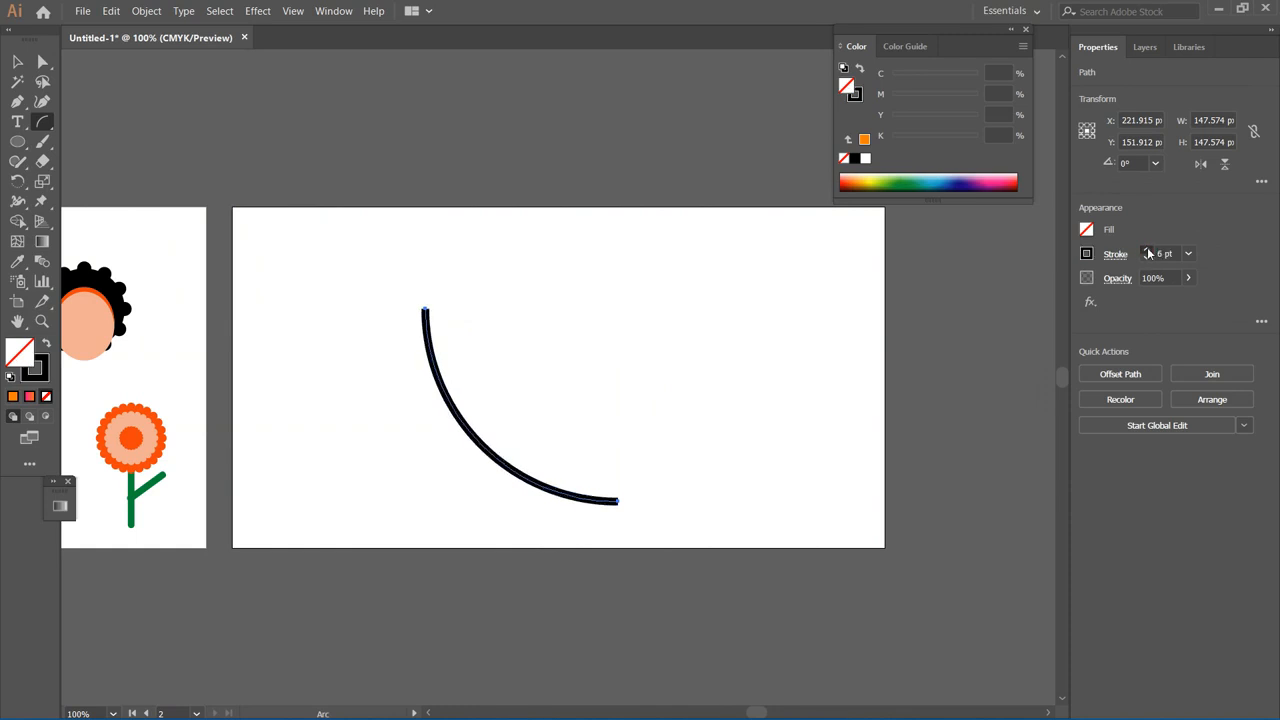
{"action": "left_click", "coordinate": [1147, 251]}
{"action": "left_click", "coordinate": [1147, 251]}
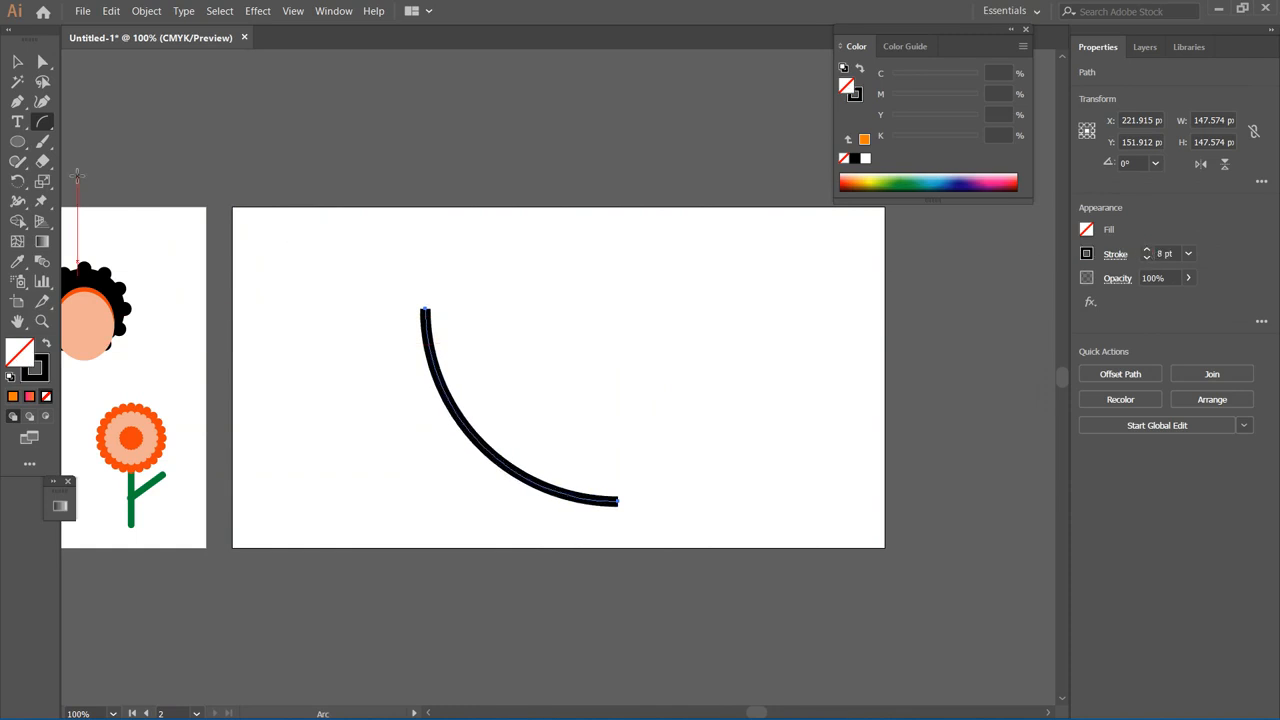
Step: Draw a circle about 50 px in diameter above the arc's lower end and remove its stroke
{"action": "left_click", "coordinate": [20, 144]}
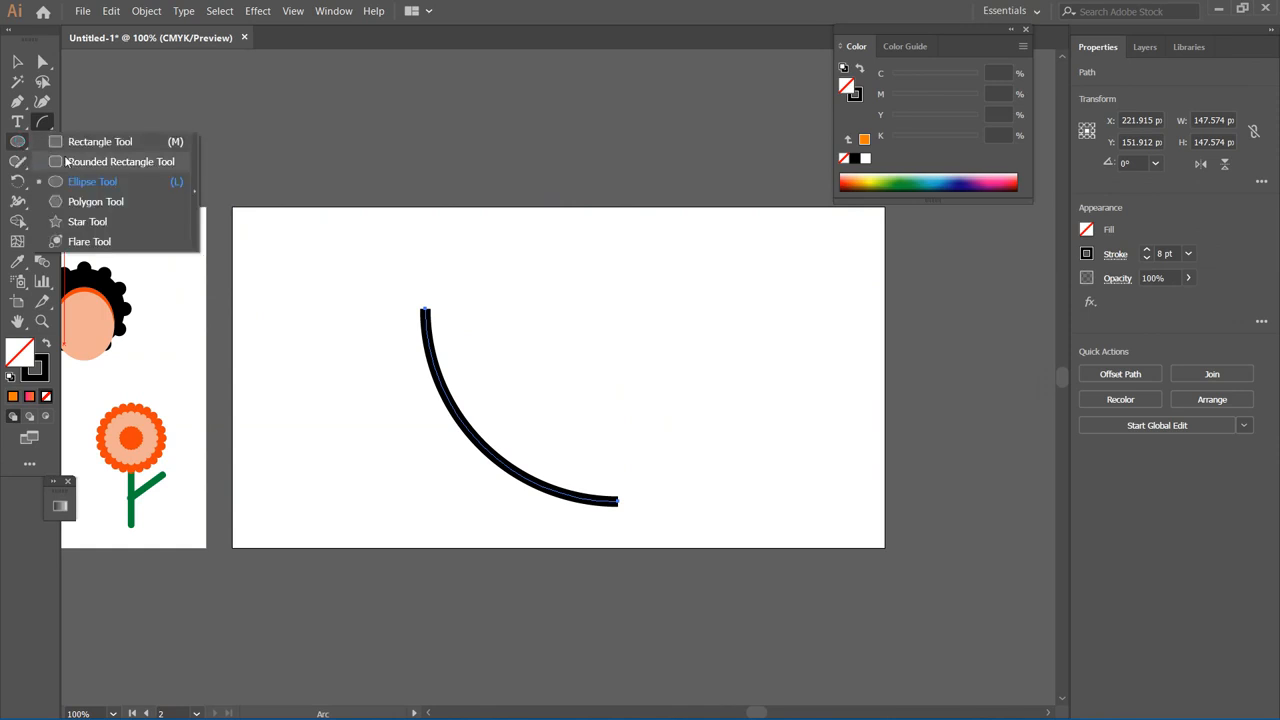
{"action": "left_click", "coordinate": [79, 185]}
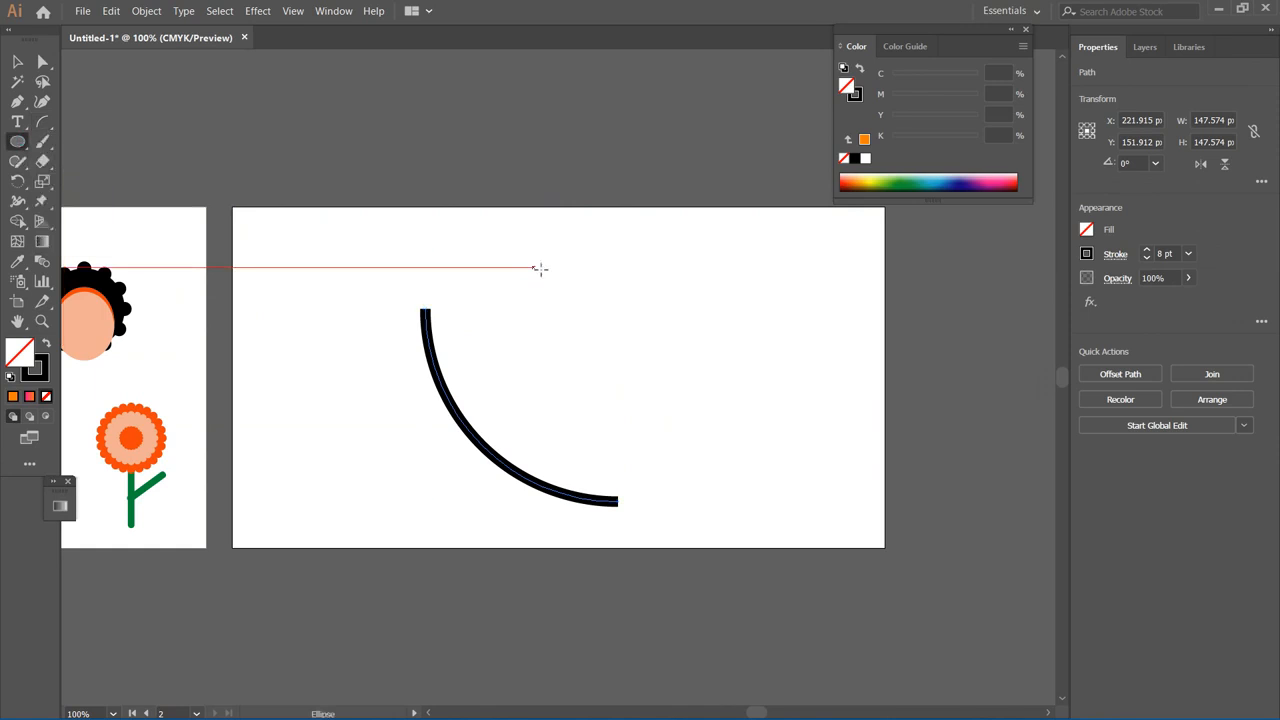
{"action": "mouse_move", "coordinate": [639, 260]}
{"action": "left_mouse_down"}
{"action": "mouse_move", "coordinate": [706, 309]}
{"action": "mouse_move", "coordinate": [707, 327]}
{"action": "left_mouse_up"}
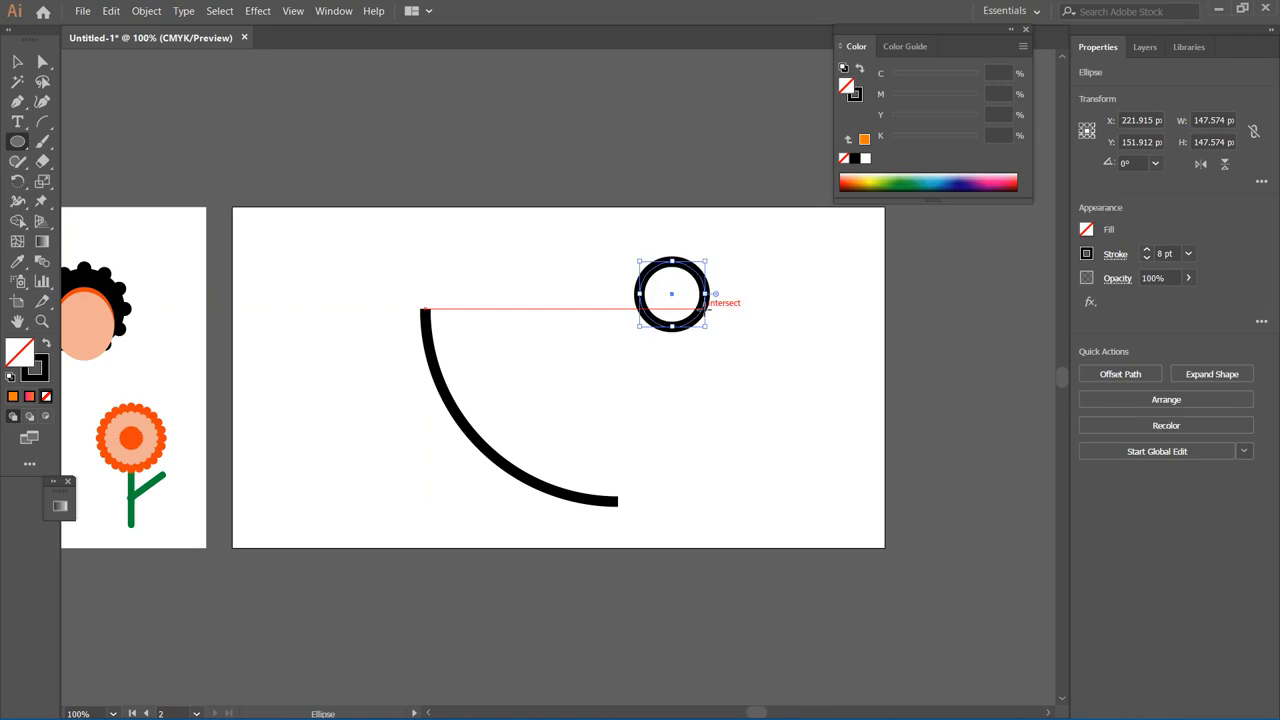
{"action": "left_click", "coordinate": [1146, 258]}
{"action": "left_click", "coordinate": [1146, 258]}
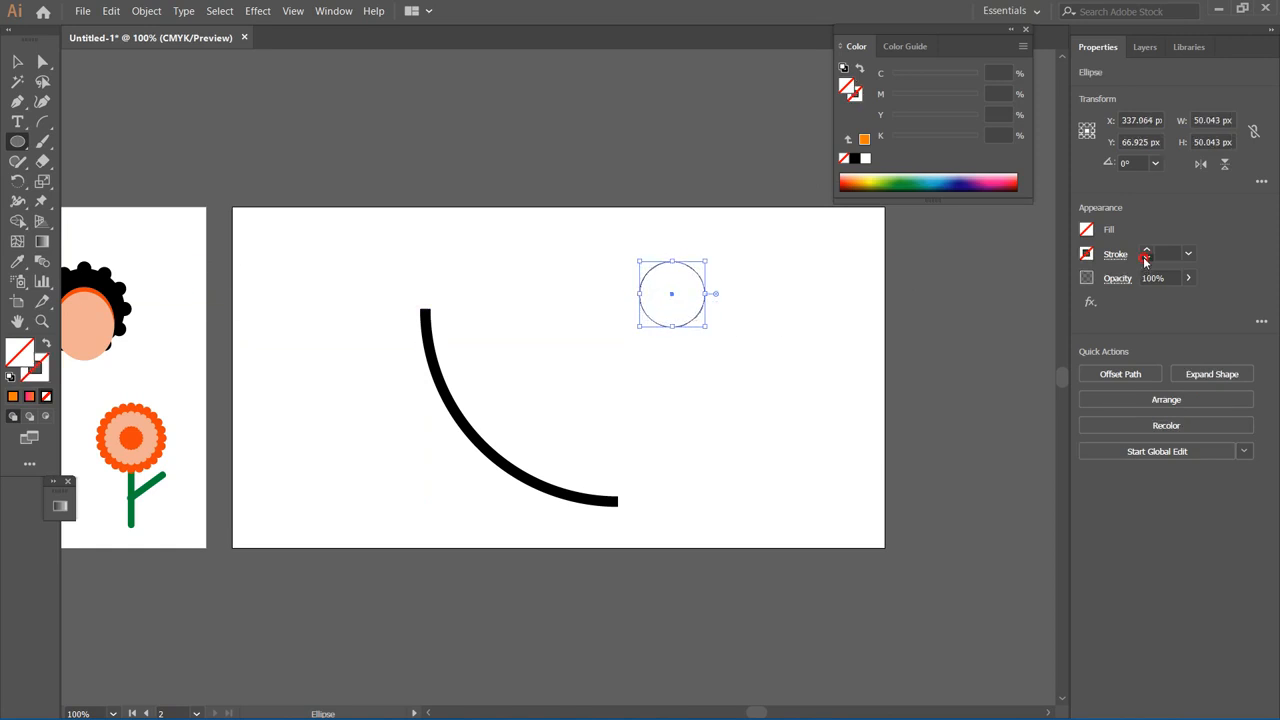
Step: Fill the circle with red, and replace that fill with the pink-to-orange linear gradient
{"action": "left_click", "coordinate": [1087, 230]}
{"action": "left_click", "coordinate": [1020, 290]}
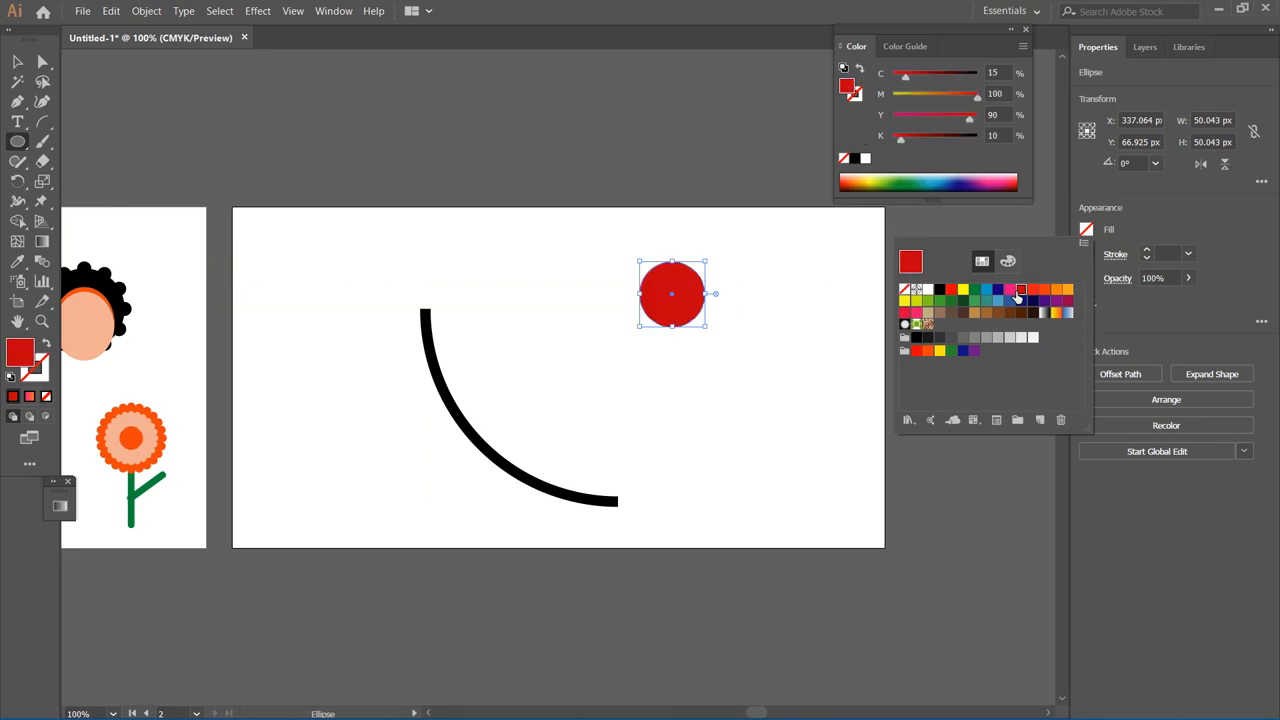
{"action": "key", "text": "Escape"}
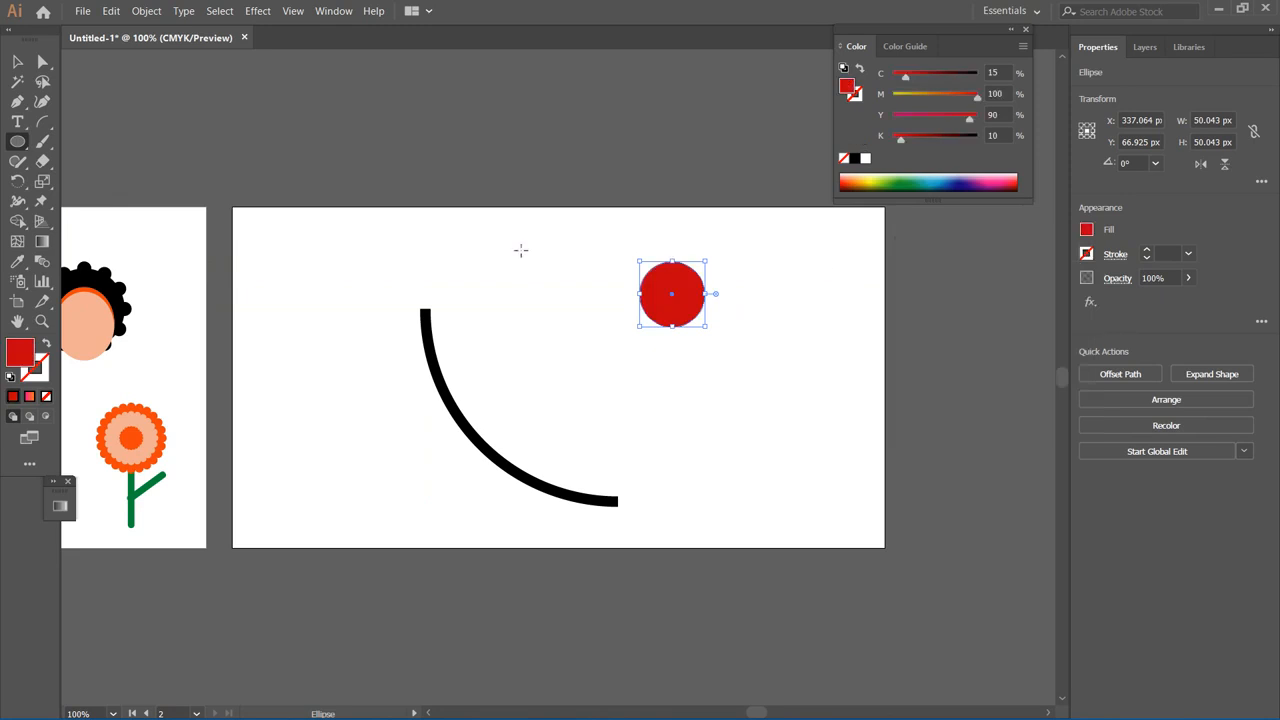
{"action": "left_click", "coordinate": [29, 396]}
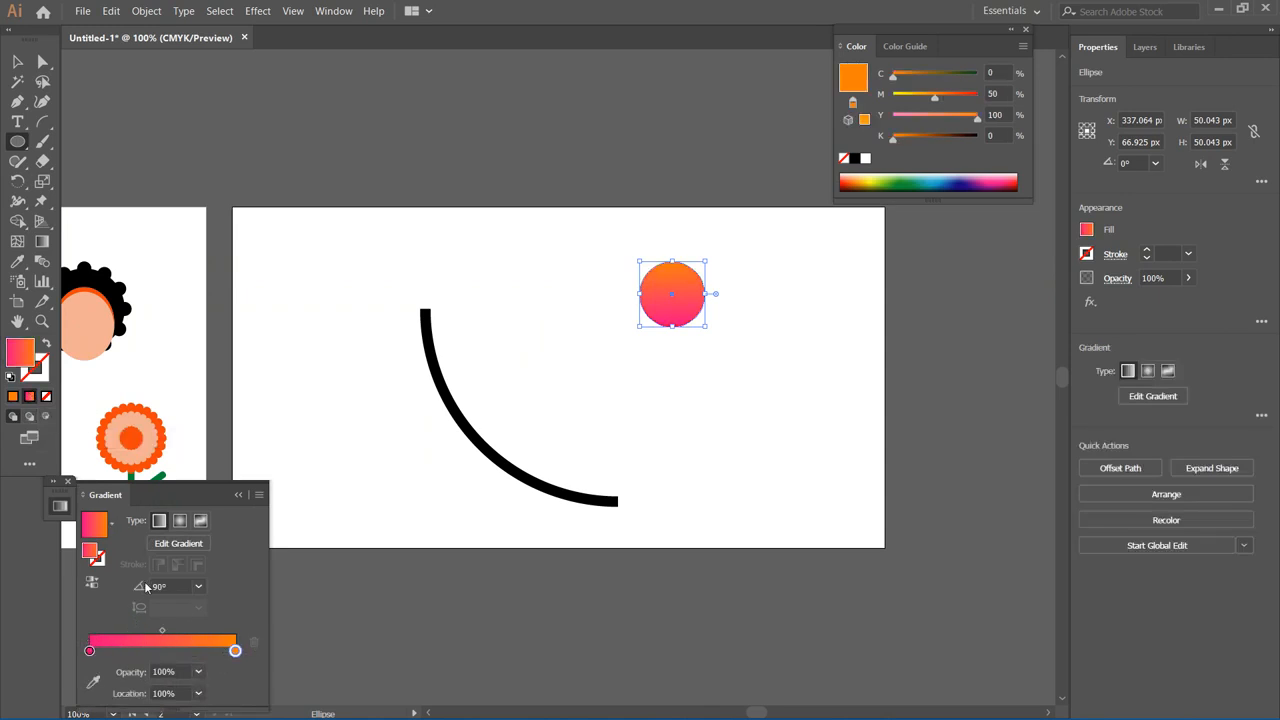
{"action": "left_click", "coordinate": [198, 586]}
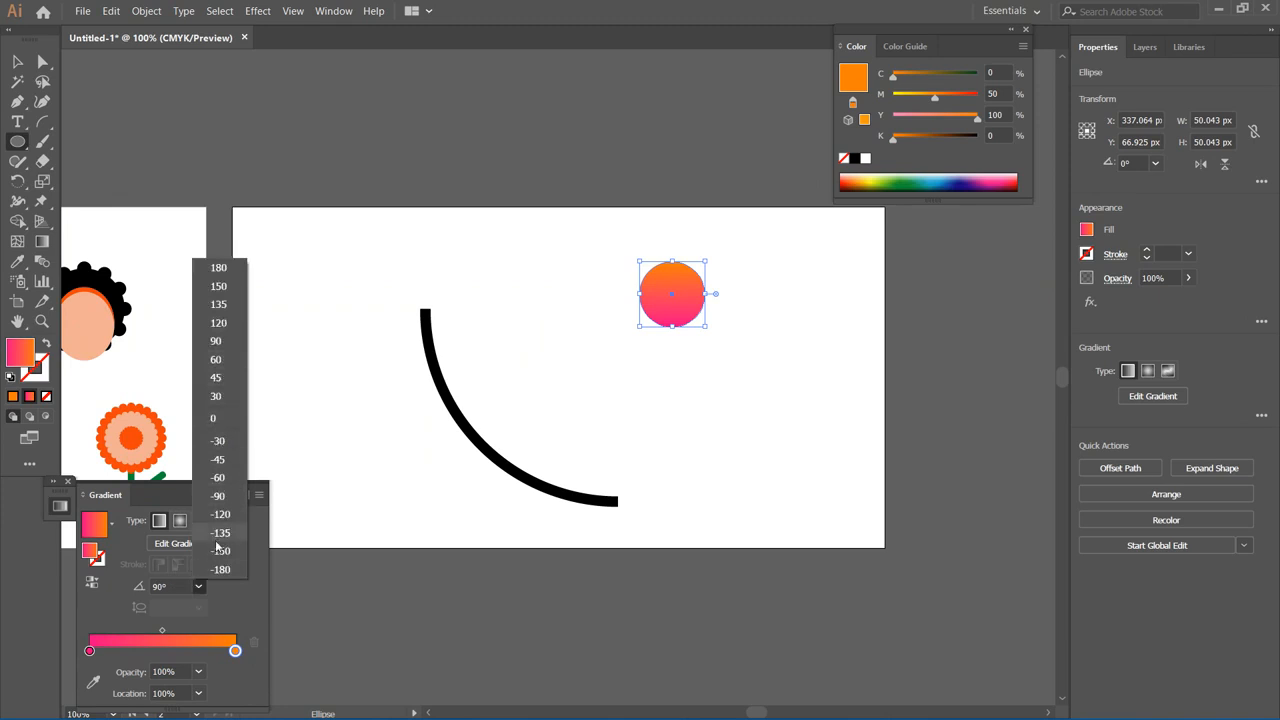
{"action": "left_click", "coordinate": [92, 652]}
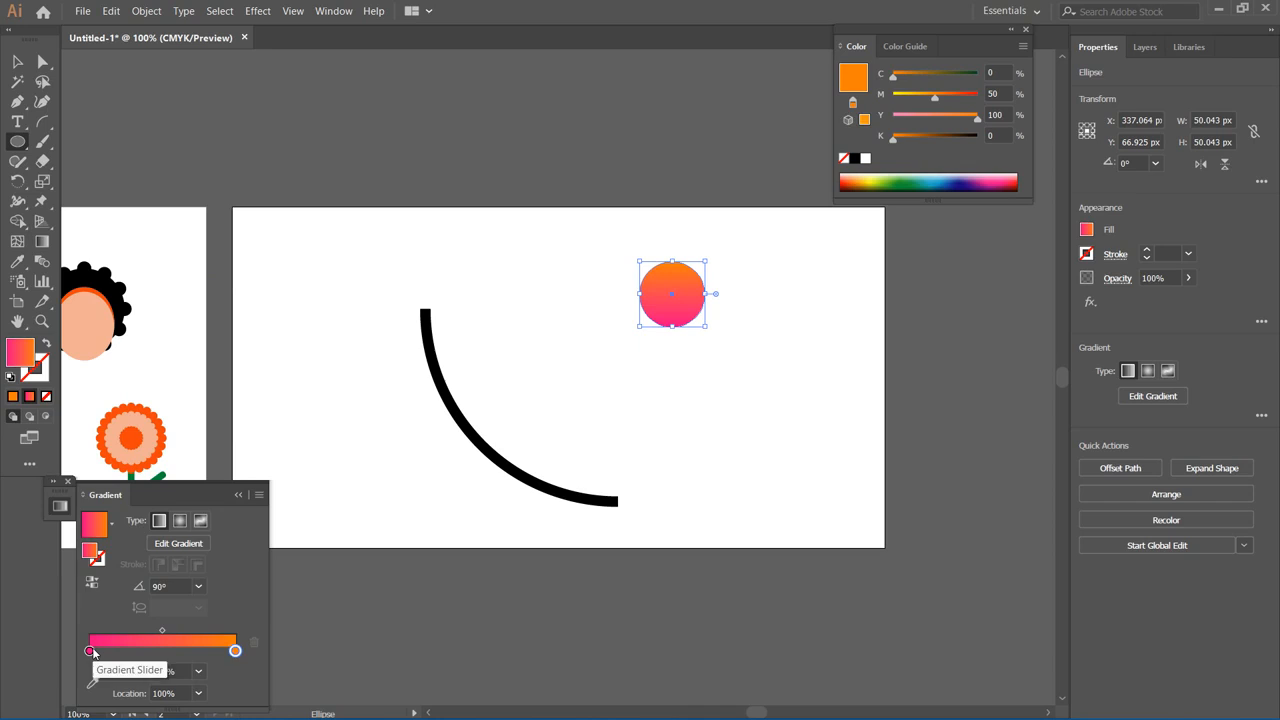
{"action": "double_click", "coordinate": [92, 651]}
{"action": "left_click", "coordinate": [92, 650]}
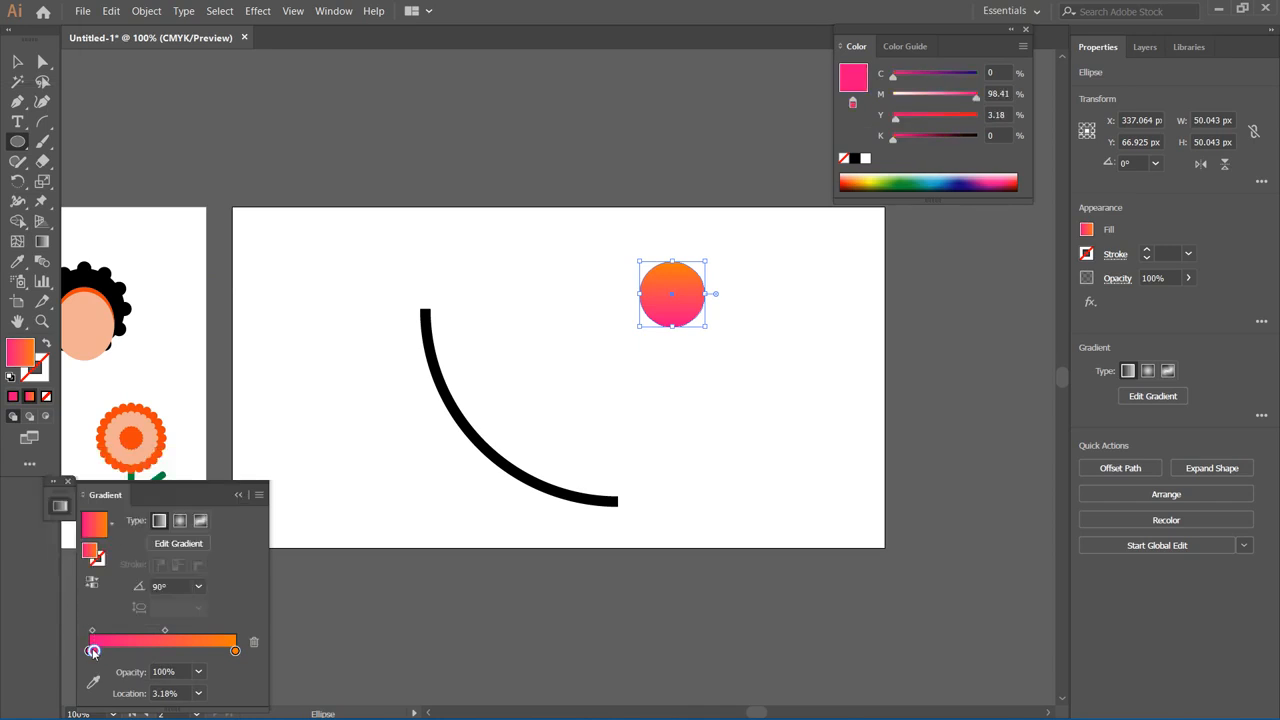
{"action": "left_click", "coordinate": [253, 642]}
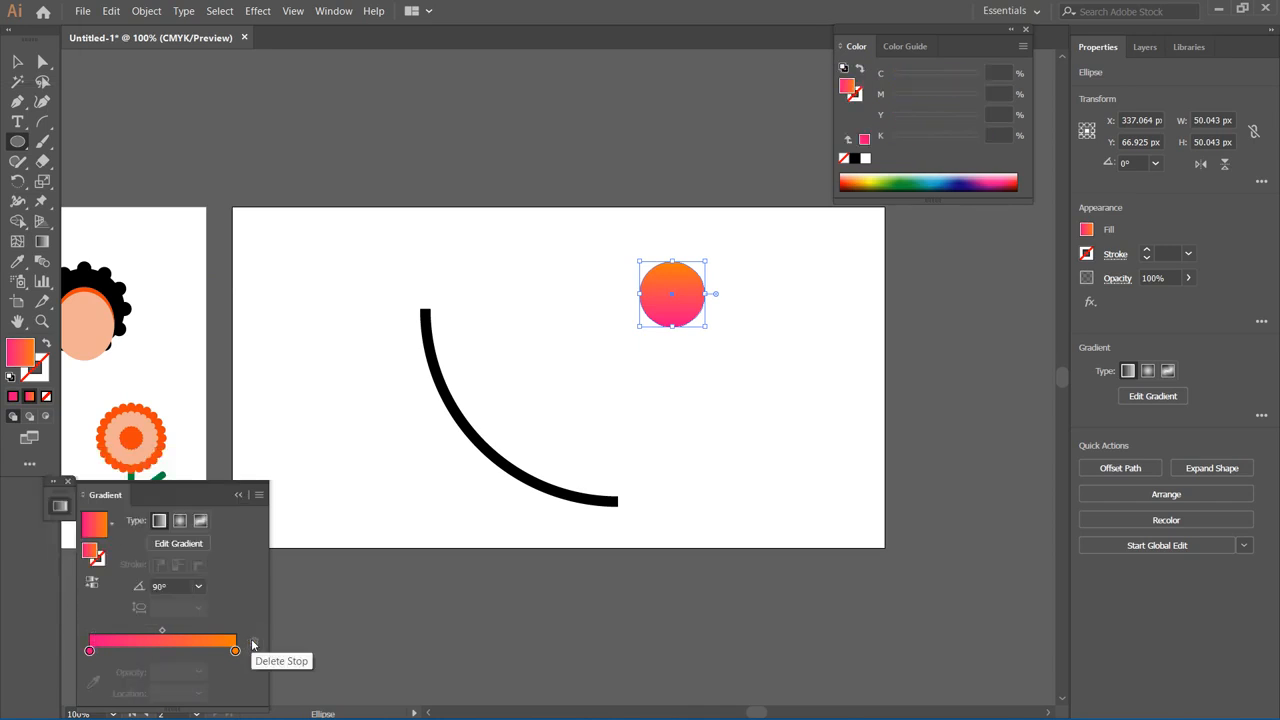
Step: Change the gradient's pink start stop to yellow-green C=20 M=0 Y=100 K=0
{"action": "left_click", "coordinate": [89, 652]}
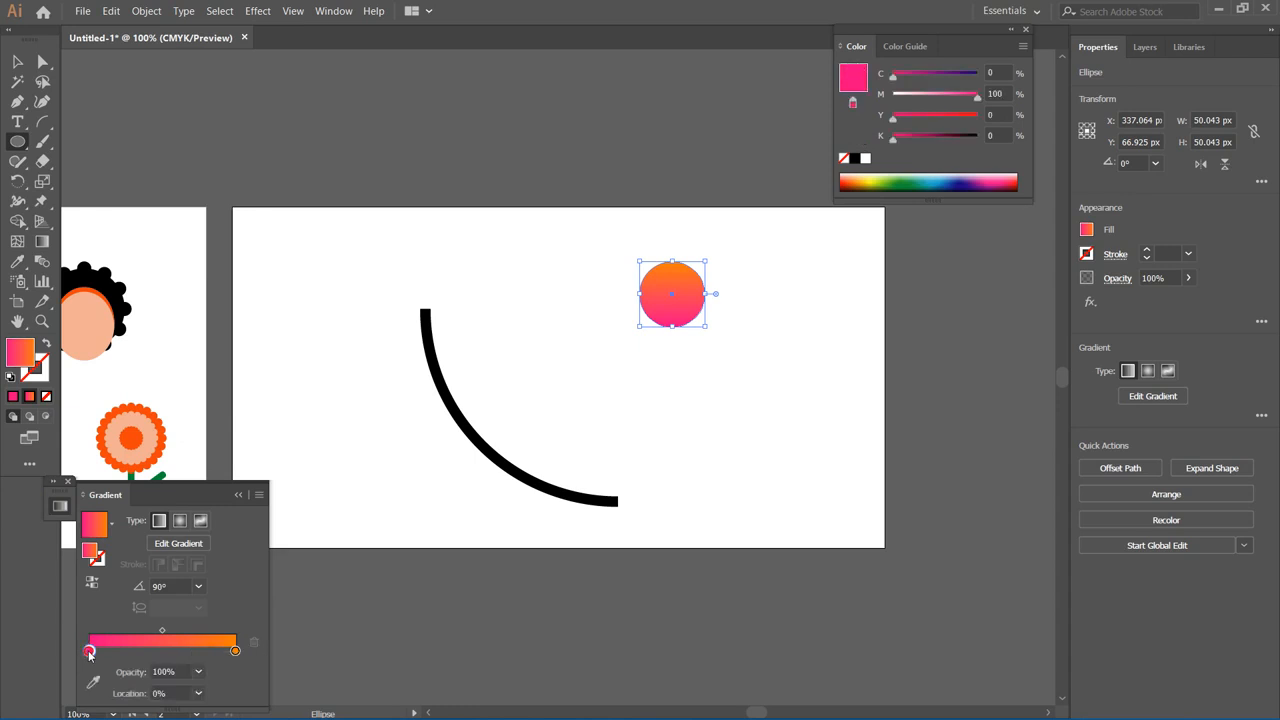
{"action": "double_click", "coordinate": [89, 652]}
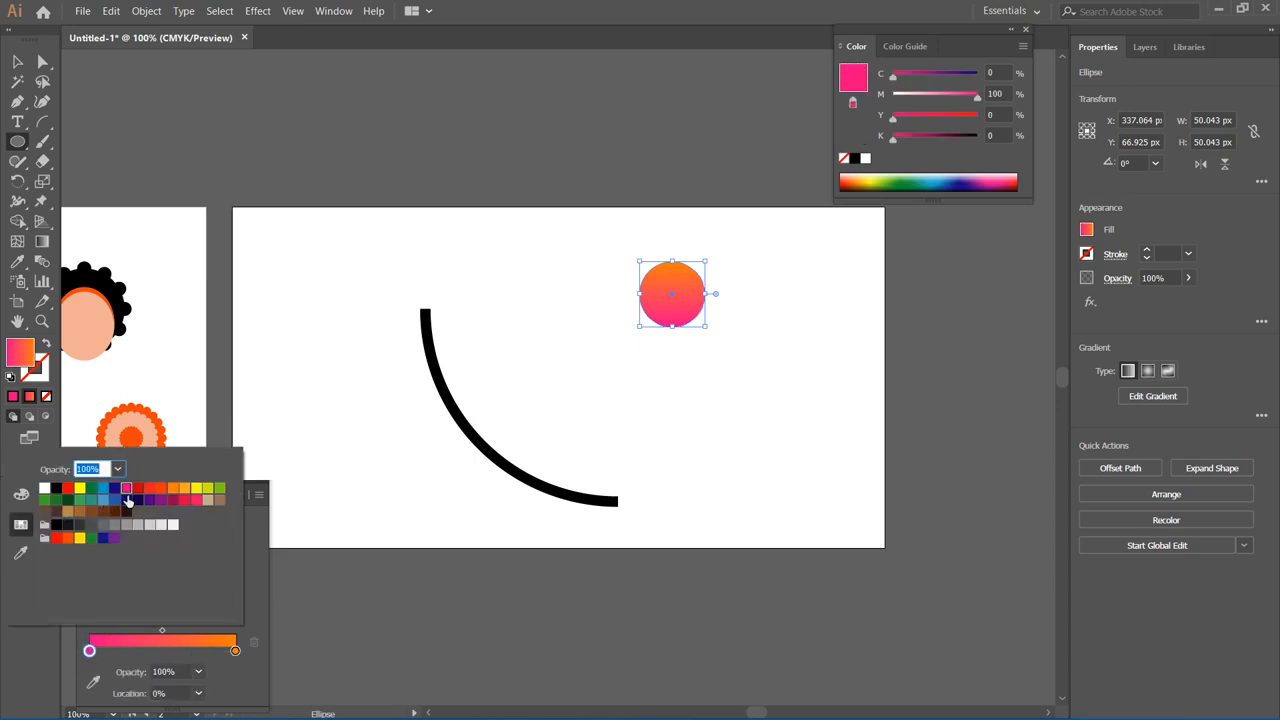
{"action": "left_click", "coordinate": [207, 488]}
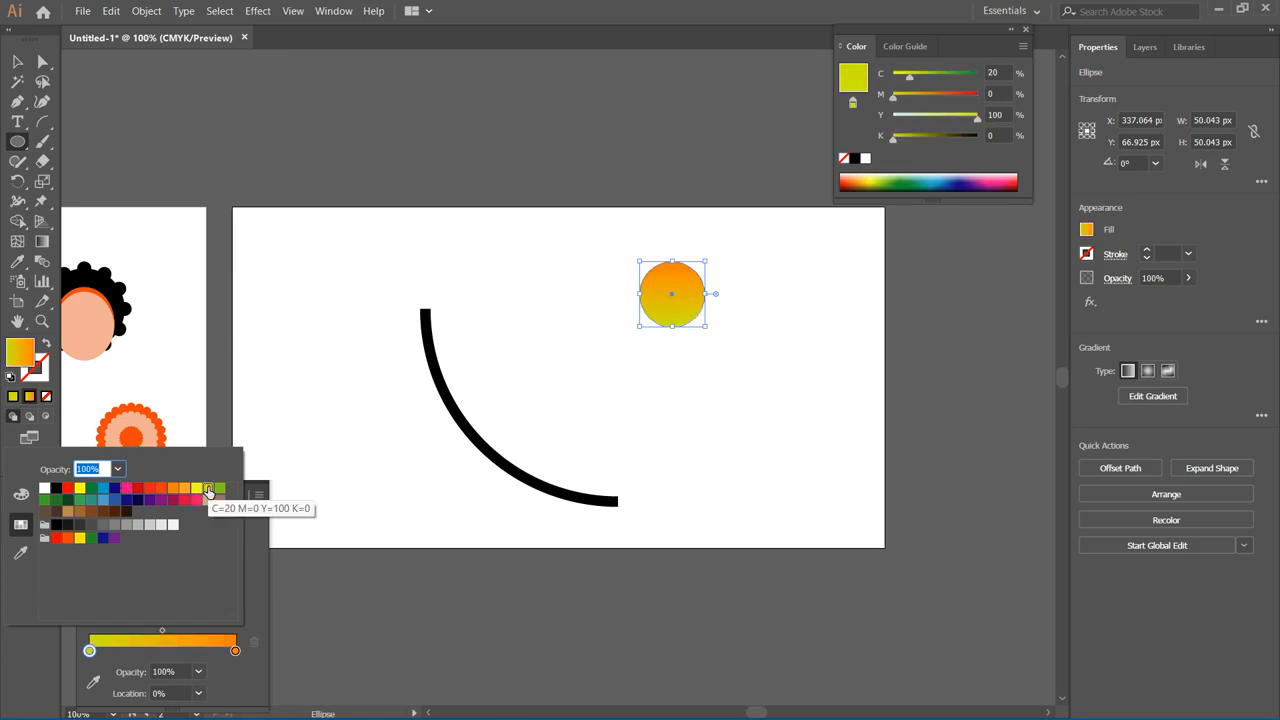
Step: Change the gradient's orange end stop to green C=75 M=0 Y=100 K=0
{"action": "left_click", "coordinate": [236, 652]}
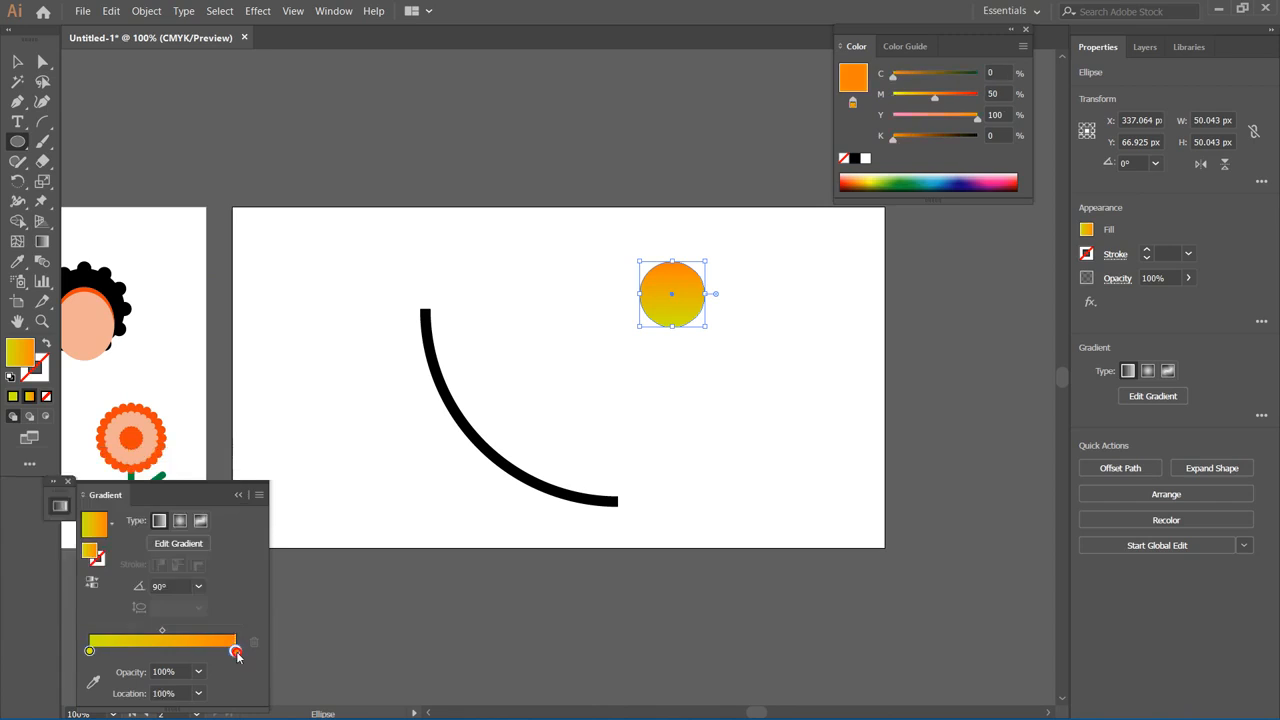
{"action": "double_click", "coordinate": [236, 652]}
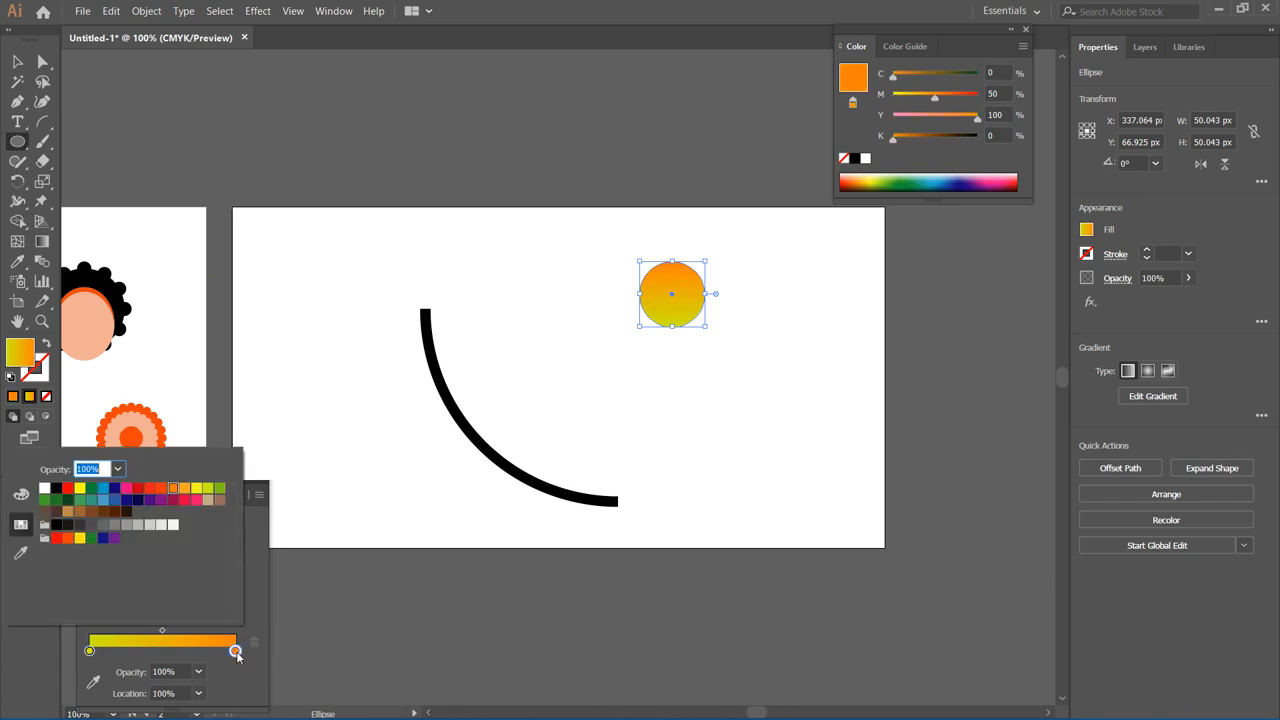
{"action": "left_click", "coordinate": [208, 490]}
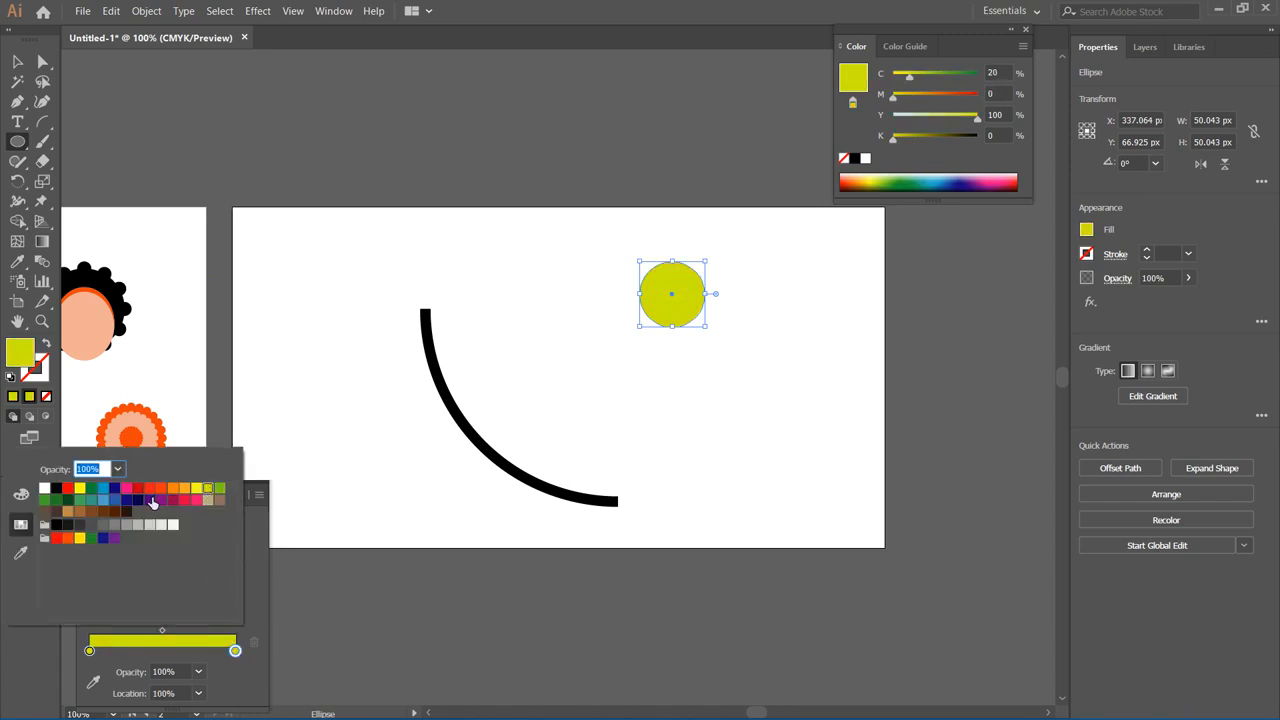
{"action": "left_click", "coordinate": [44, 499]}
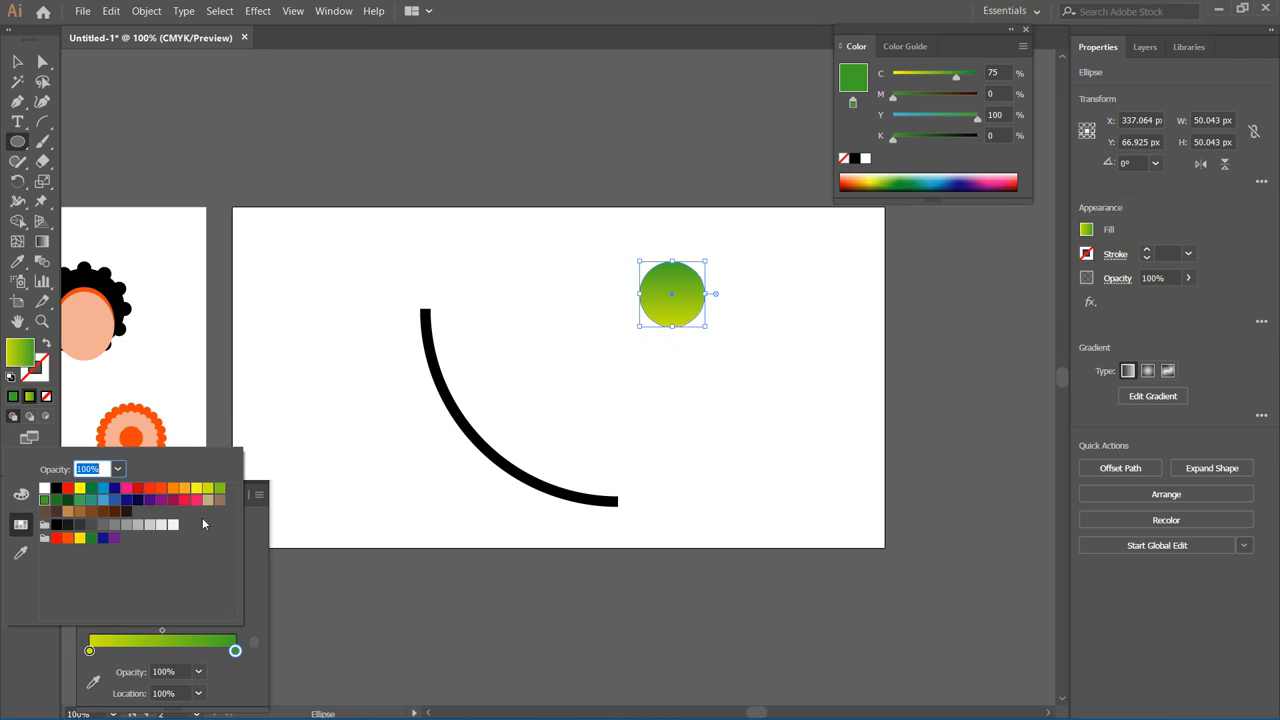
{"action": "left_click", "coordinate": [264, 609]}
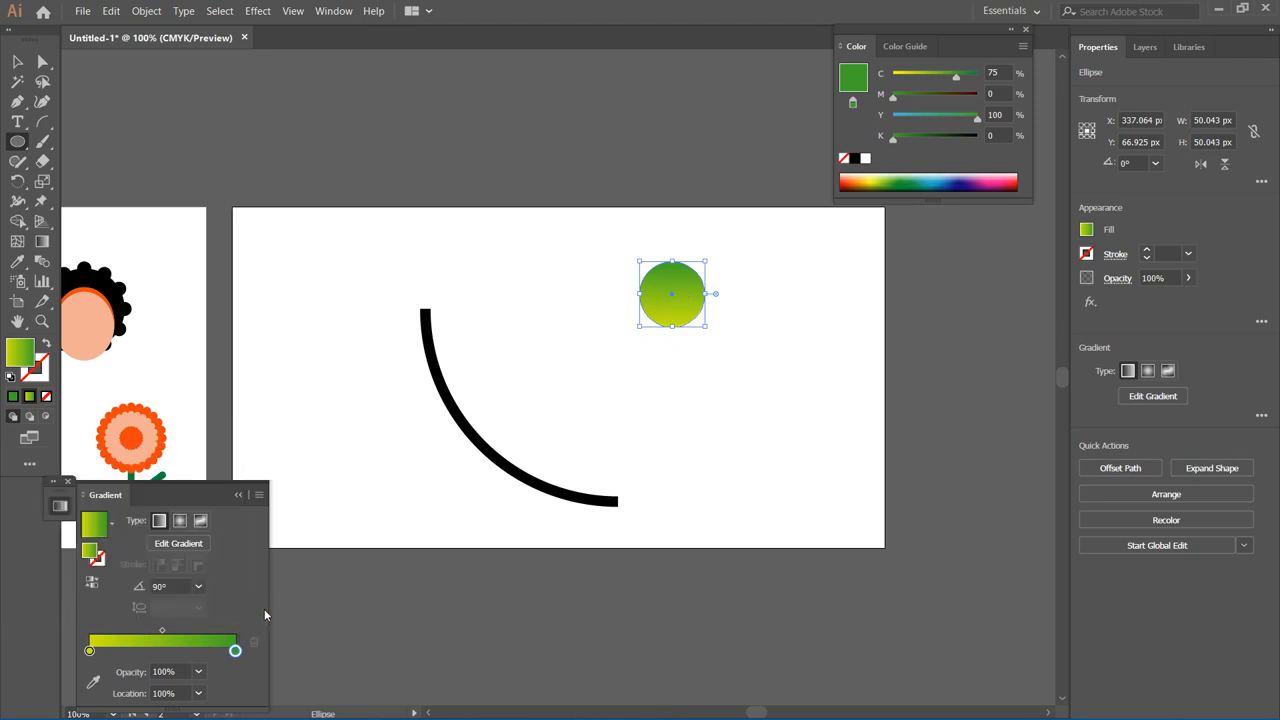
Step: Try a 45° angle for the circle's gradient and set it back to 90°
{"action": "left_click", "coordinate": [198, 586]}
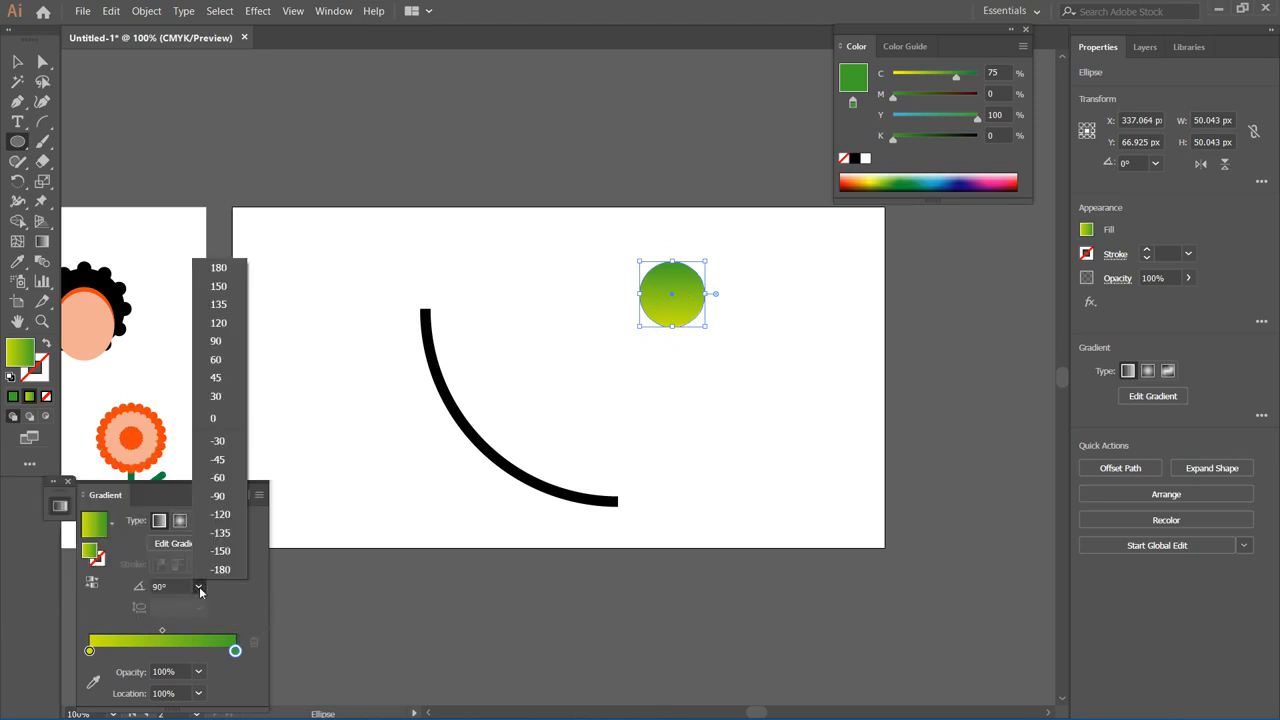
{"action": "left_click", "coordinate": [222, 378]}
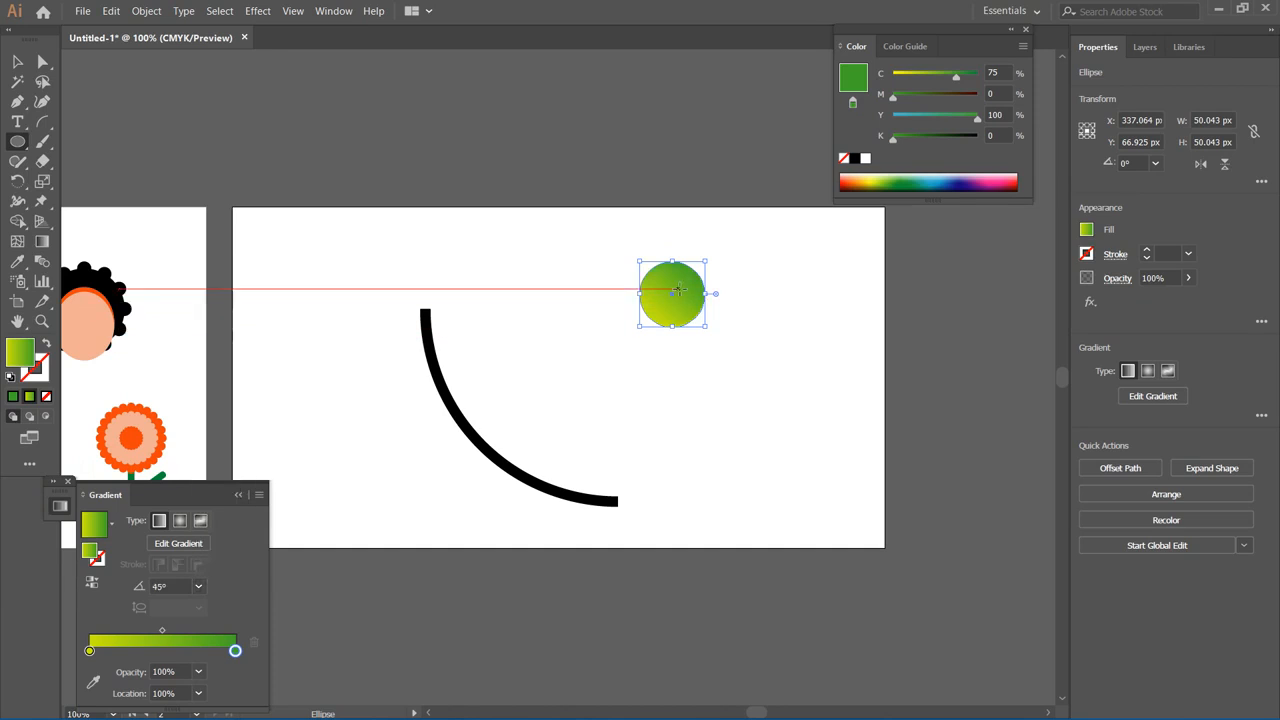
{"action": "left_click", "coordinate": [198, 588]}
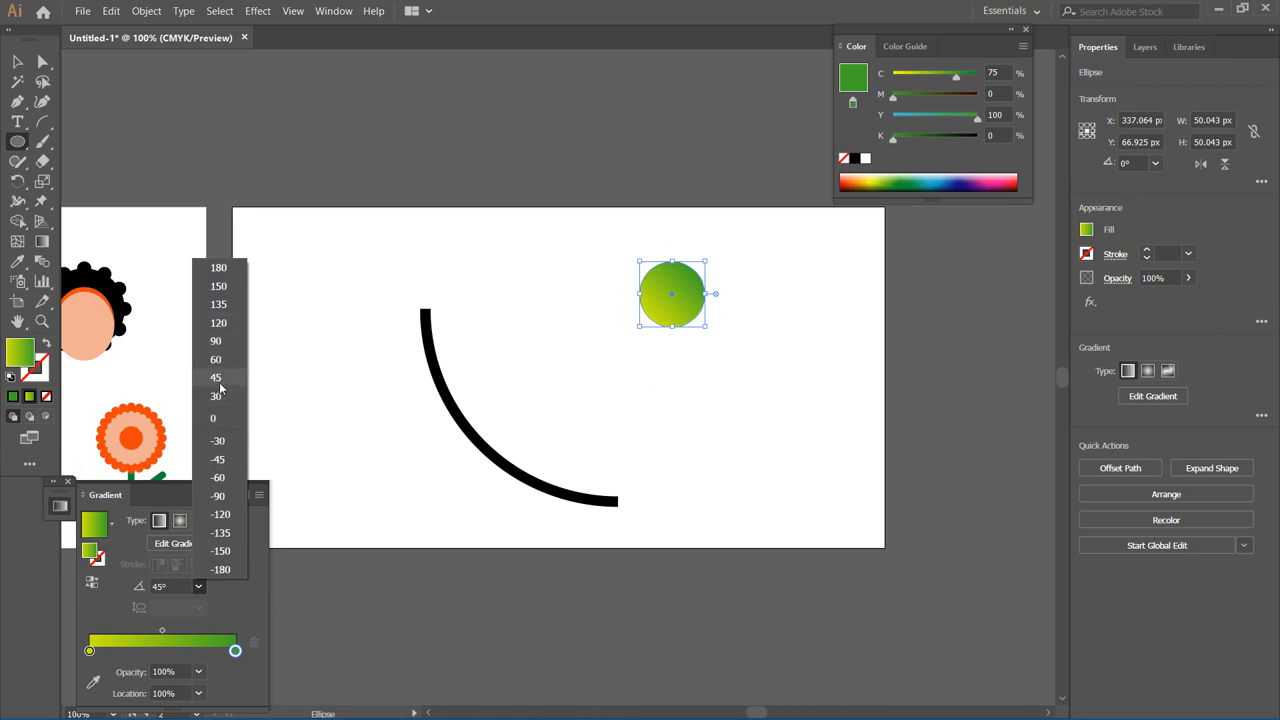
{"action": "left_click", "coordinate": [216, 341]}
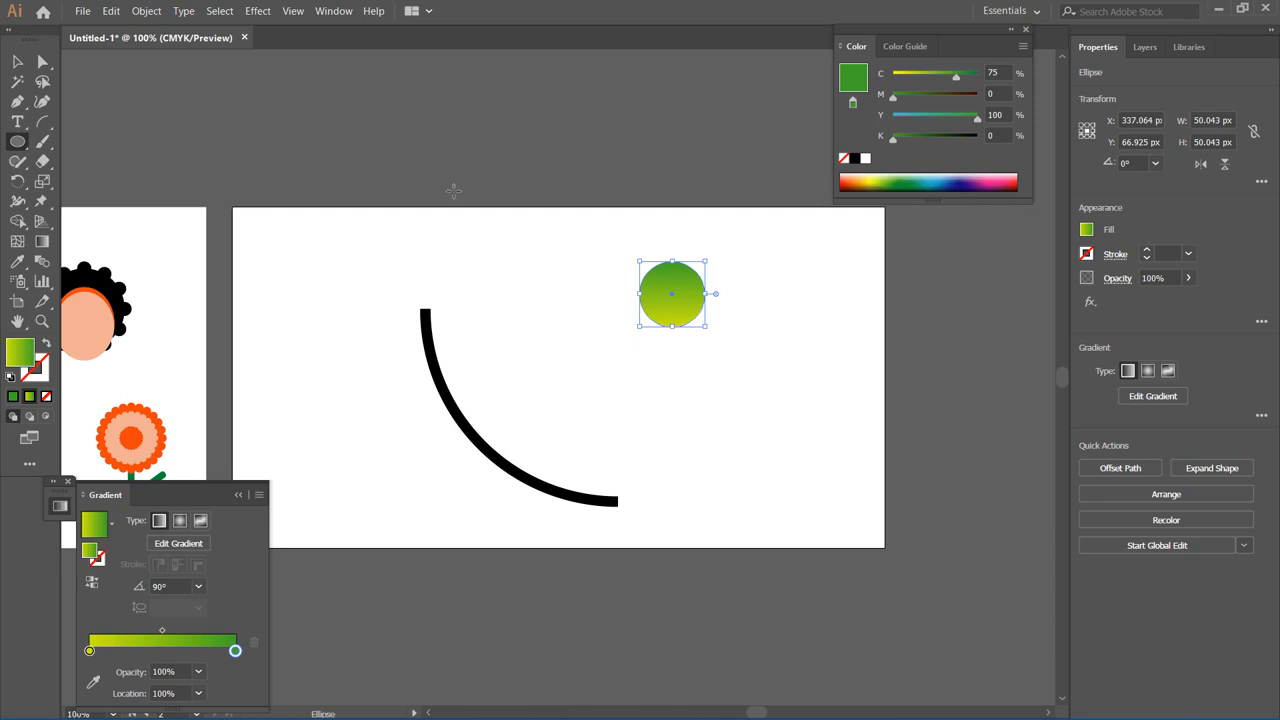
Step: Place a copy of the gradient circle about 95 px to its right, level with the original, and deselect it
{"action": "key", "text": "v"}
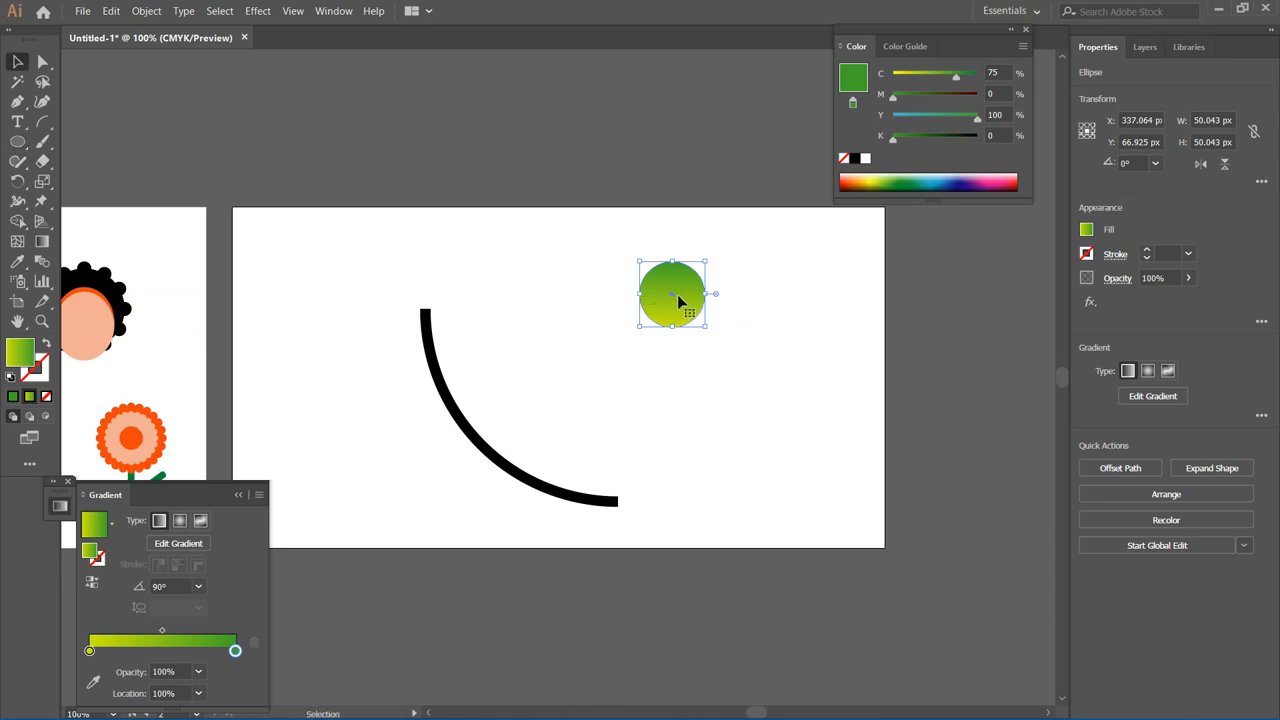
{"action": "left_click_drag", "start_coordinate": [678, 300], "coordinate": [803, 308]}
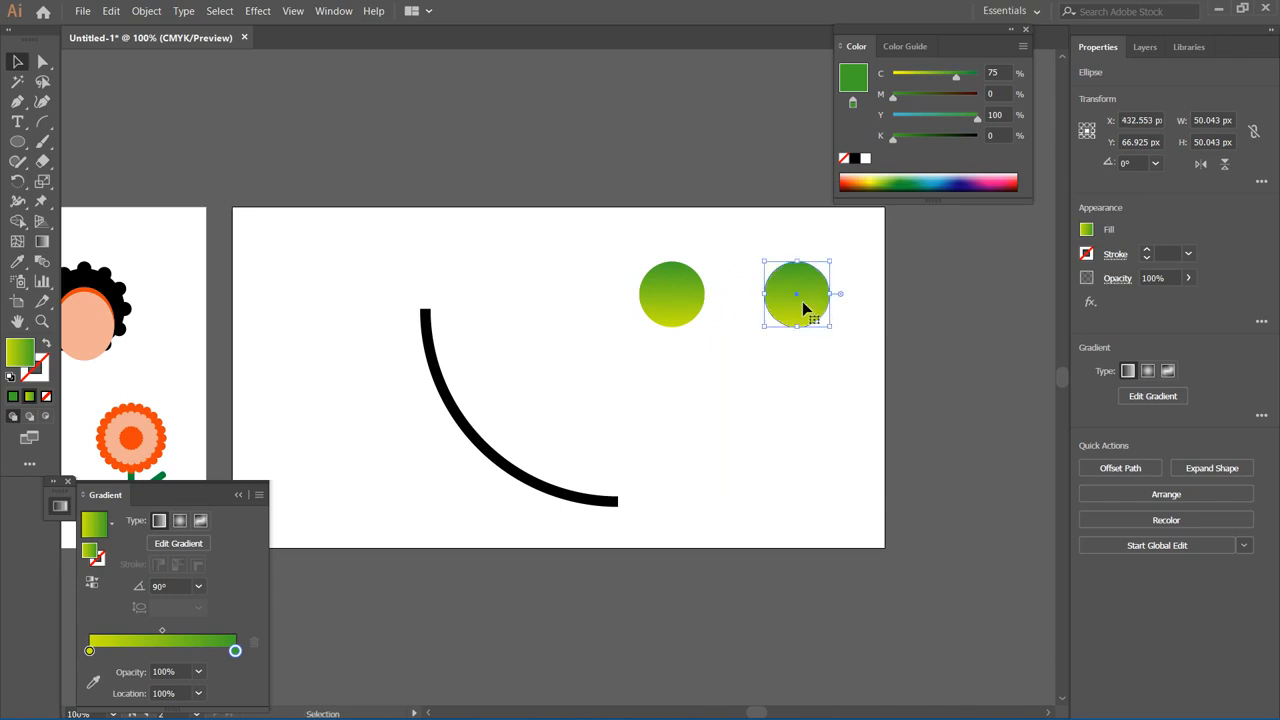
{"action": "key", "text": "ctrl+plus"}
{"action": "scroll", "coordinate": [803, 308], "scroll_direction": "down", "scroll_amount": 3}
{"action": "scroll", "coordinate": [803, 308], "scroll_direction": "left", "scroll_amount": 2}
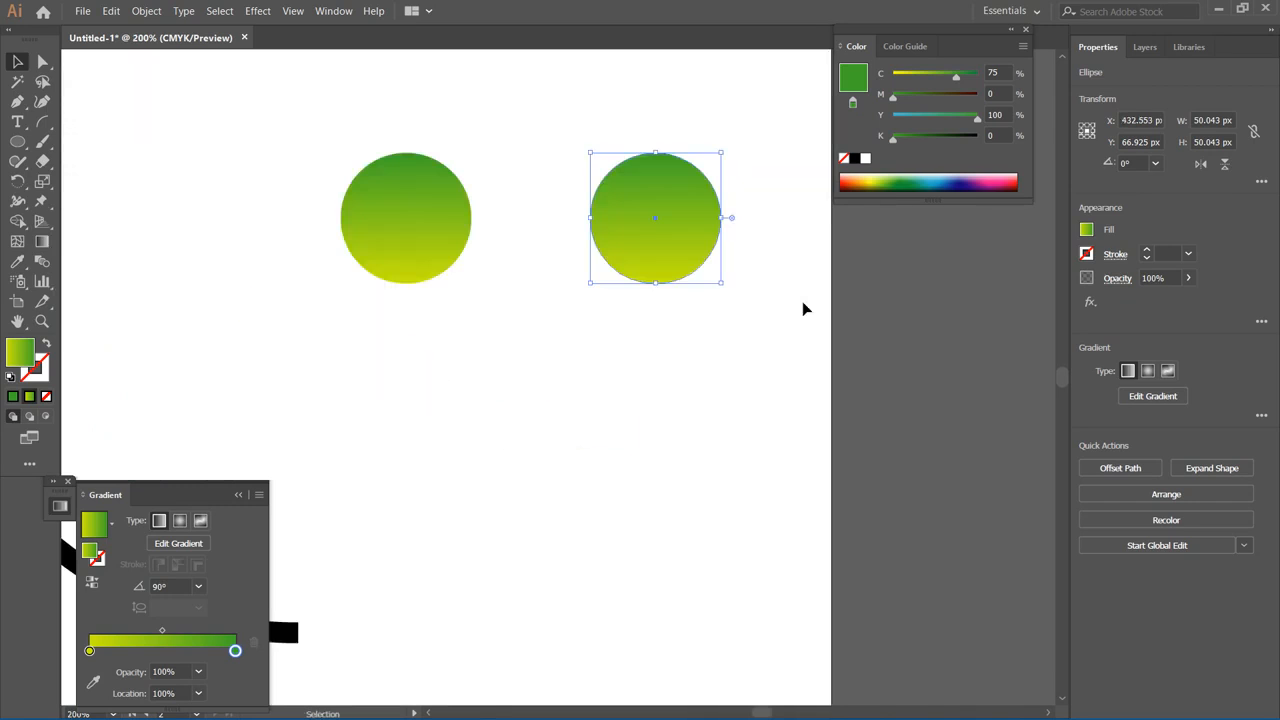
{"action": "mouse_move", "coordinate": [746, 290]}
{"action": "left_mouse_down"}
{"action": "mouse_move", "coordinate": [480, 208]}
{"action": "mouse_move", "coordinate": [366, 140]}
{"action": "mouse_move", "coordinate": [354, 150]}
{"action": "mouse_move", "coordinate": [762, 299]}
{"action": "left_mouse_up"}
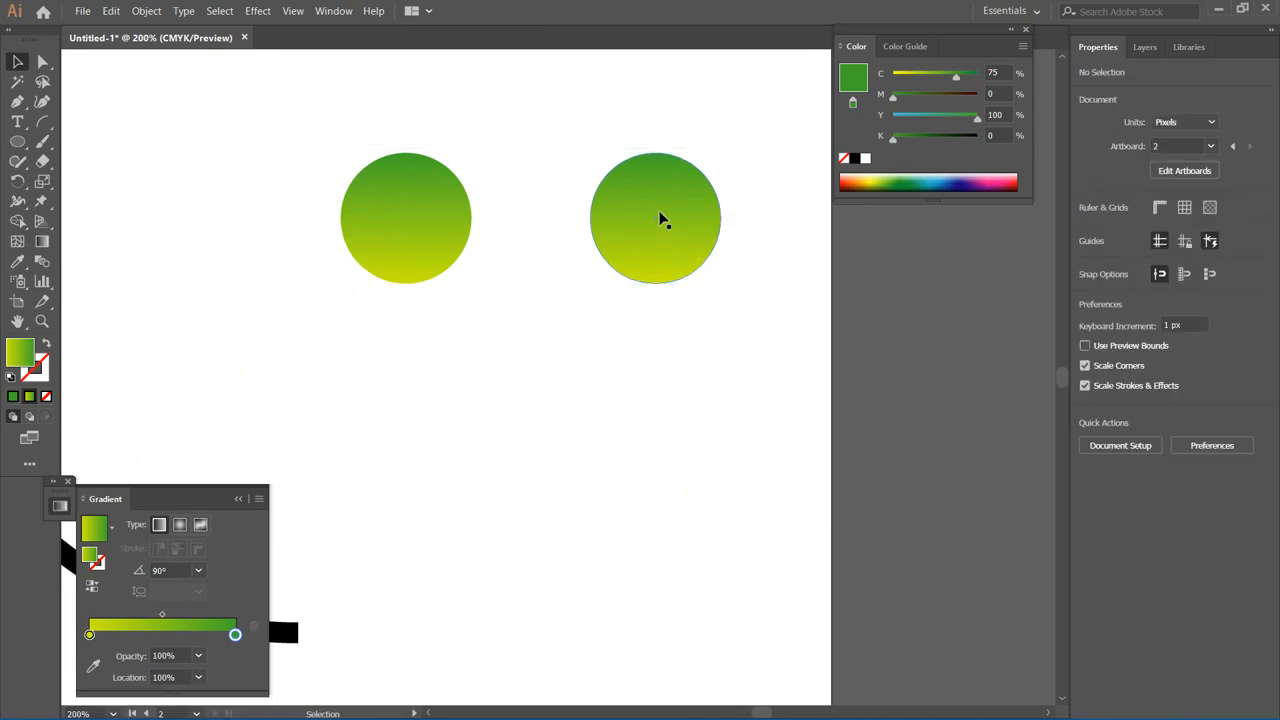
Step: Spread the two gradient circles apart horizontally, moving one about 40 px right and the other left to X about 264 px
{"action": "mouse_move", "coordinate": [660, 220]}
{"action": "left_mouse_down"}
{"action": "mouse_move", "coordinate": [751, 206]}
{"action": "mouse_move", "coordinate": [670, 207]}
{"action": "left_mouse_up"}
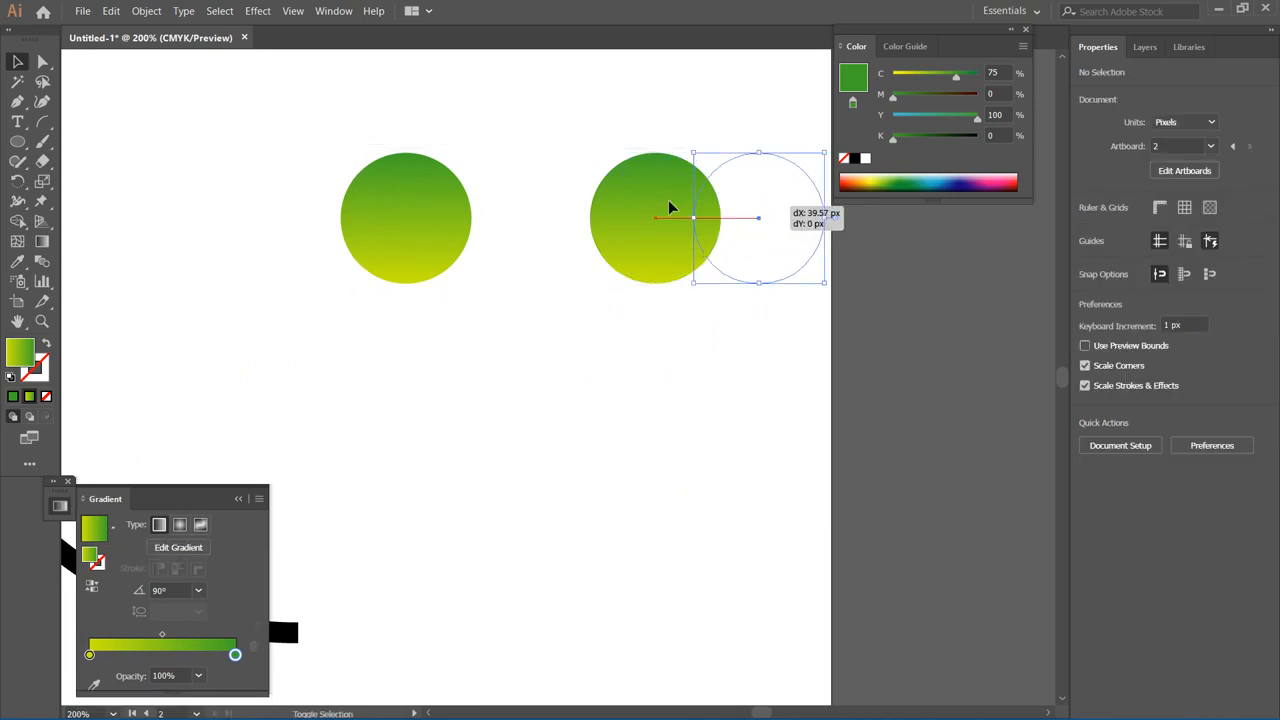
{"action": "left_click", "coordinate": [423, 220]}
{"action": "left_click", "coordinate": [259, 211]}
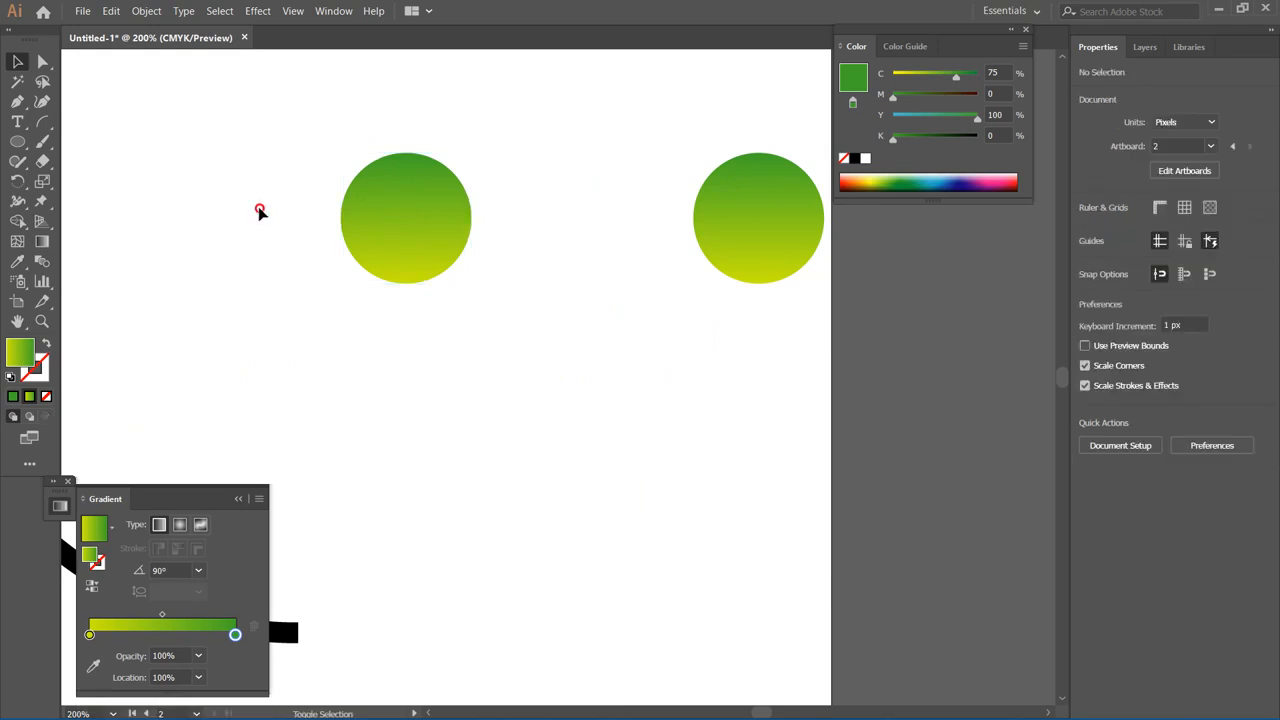
{"action": "left_click_drag", "start_coordinate": [434, 200], "coordinate": [241, 200]}
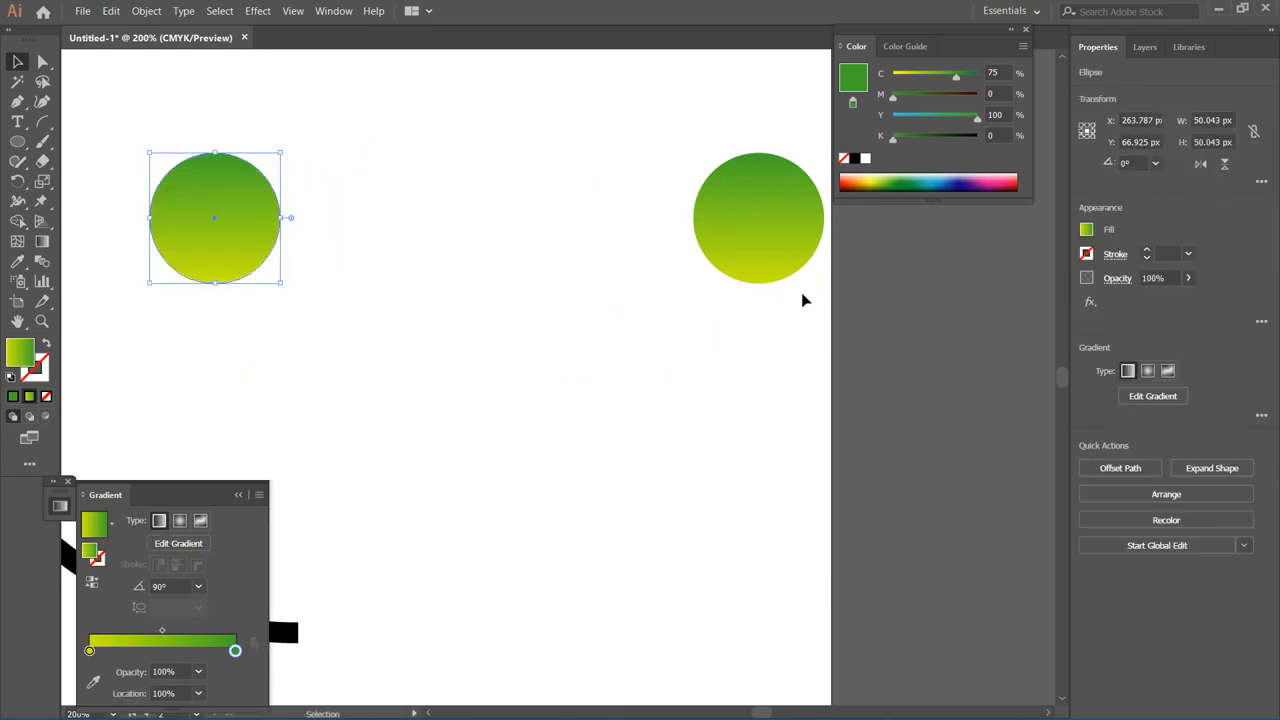
Step: Make a blend between the two green gradient circles
{"action": "left_click_drag", "start_coordinate": [828, 292], "coordinate": [143, 143]}
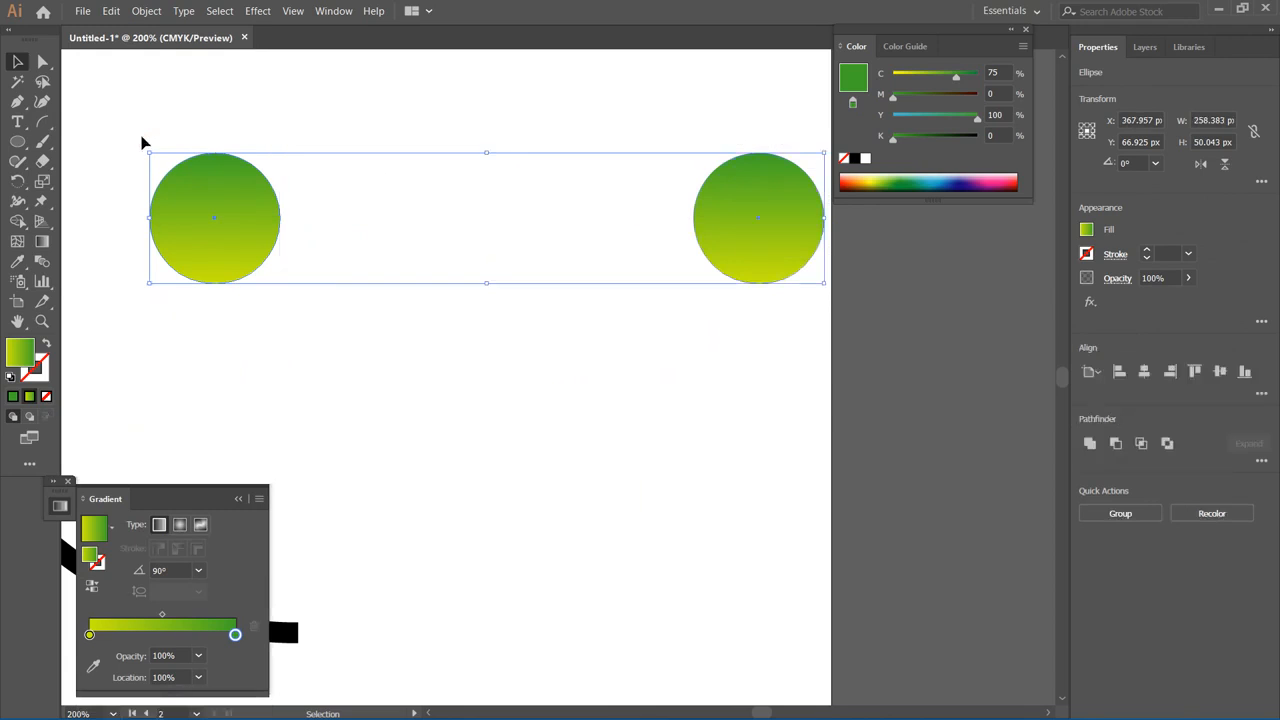
{"action": "left_click", "coordinate": [148, 11]}
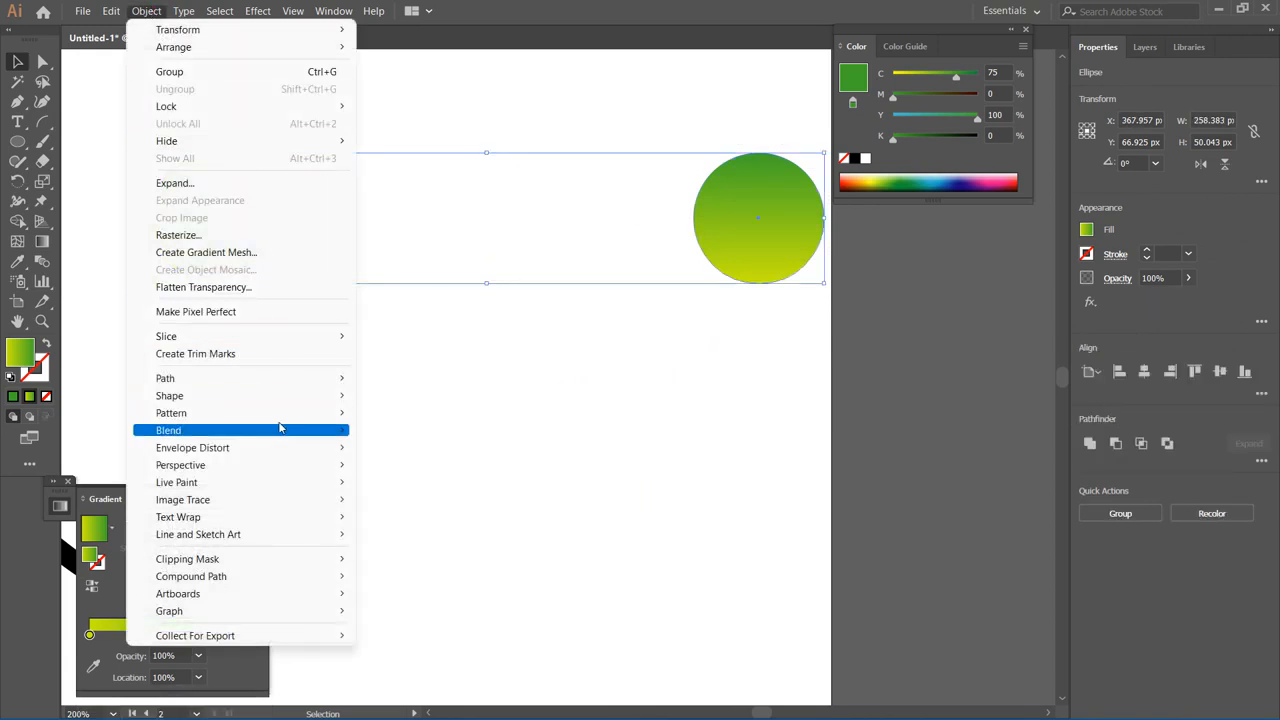
{"action": "left_click", "coordinate": [385, 432]}
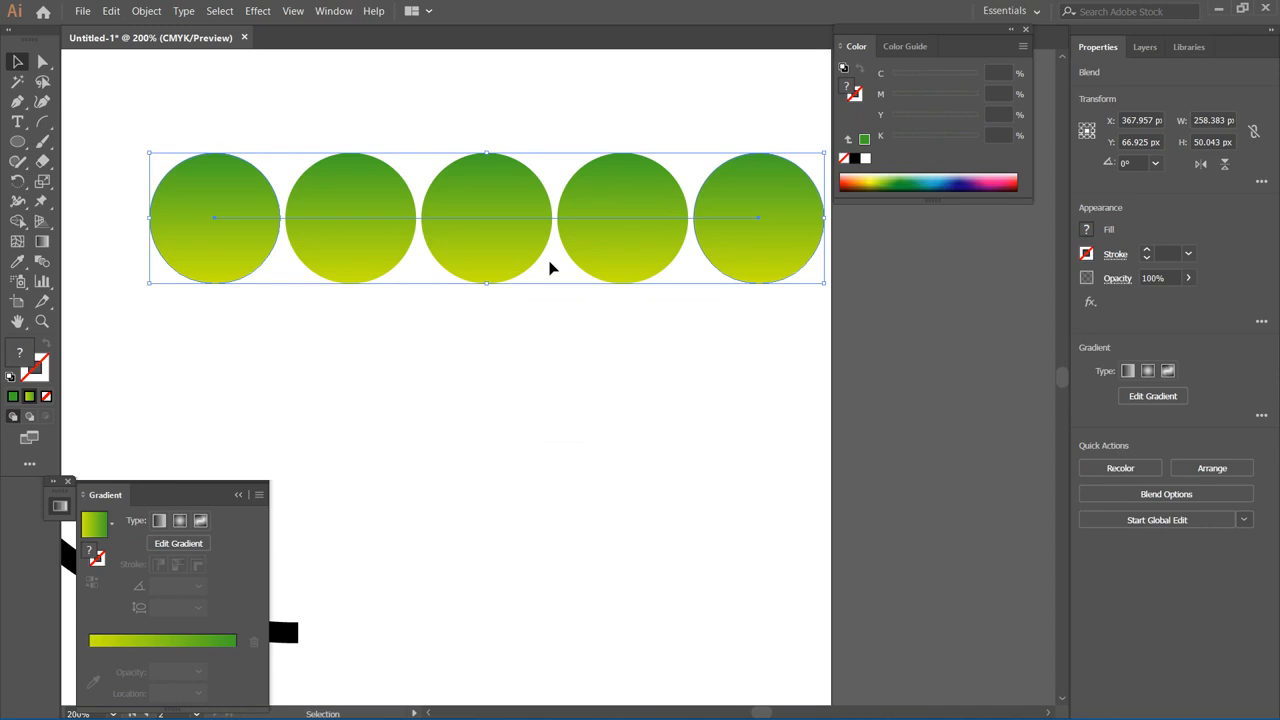
{"action": "right_click", "coordinate": [483, 260]}
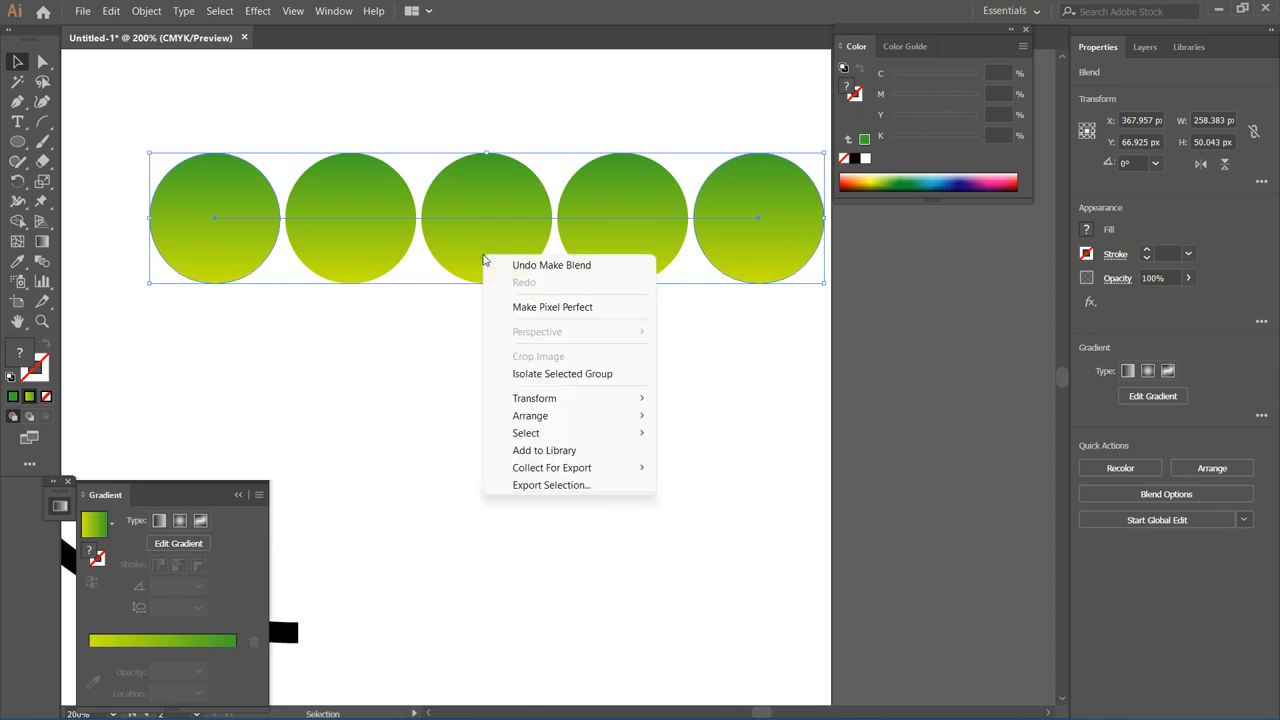
Step: Set the blend's spacing to Specified Distance of 4 px with Preview turned on, and apply it
{"action": "left_click", "coordinate": [146, 11]}
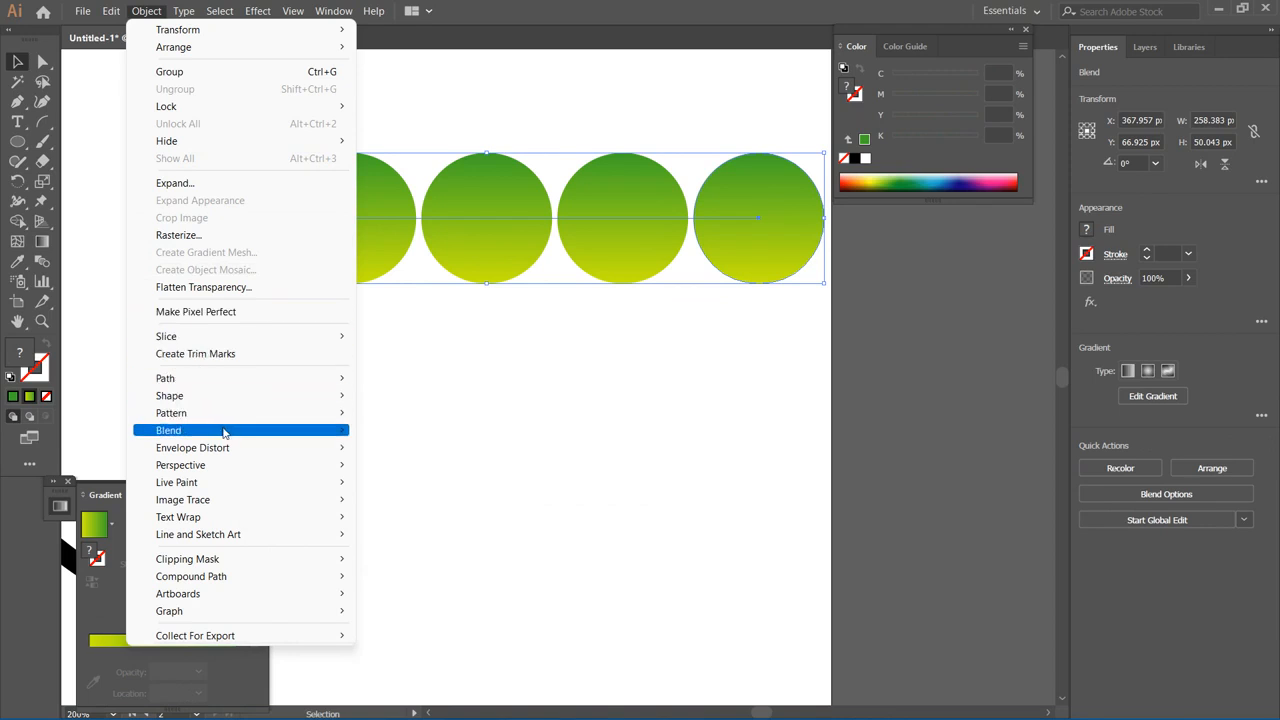
{"action": "mouse_move", "coordinate": [224, 432]}
{"action": "left_click", "coordinate": [406, 470]}
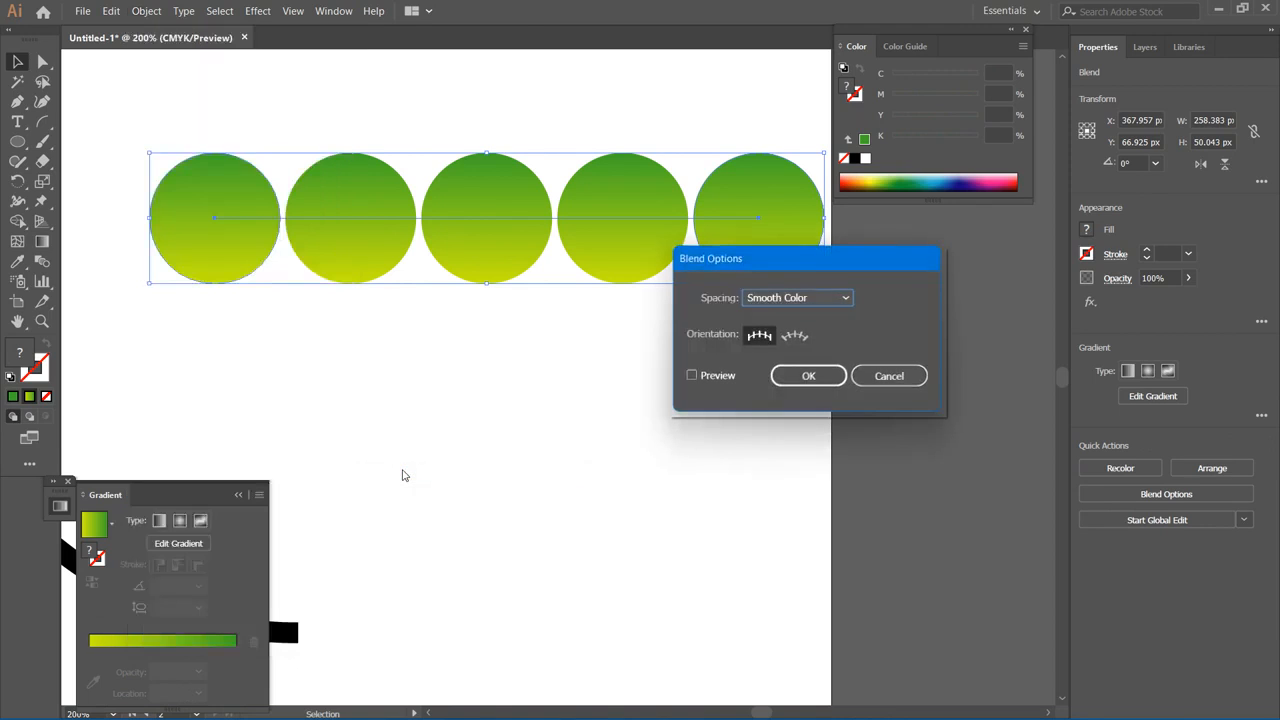
{"action": "left_click", "coordinate": [808, 302]}
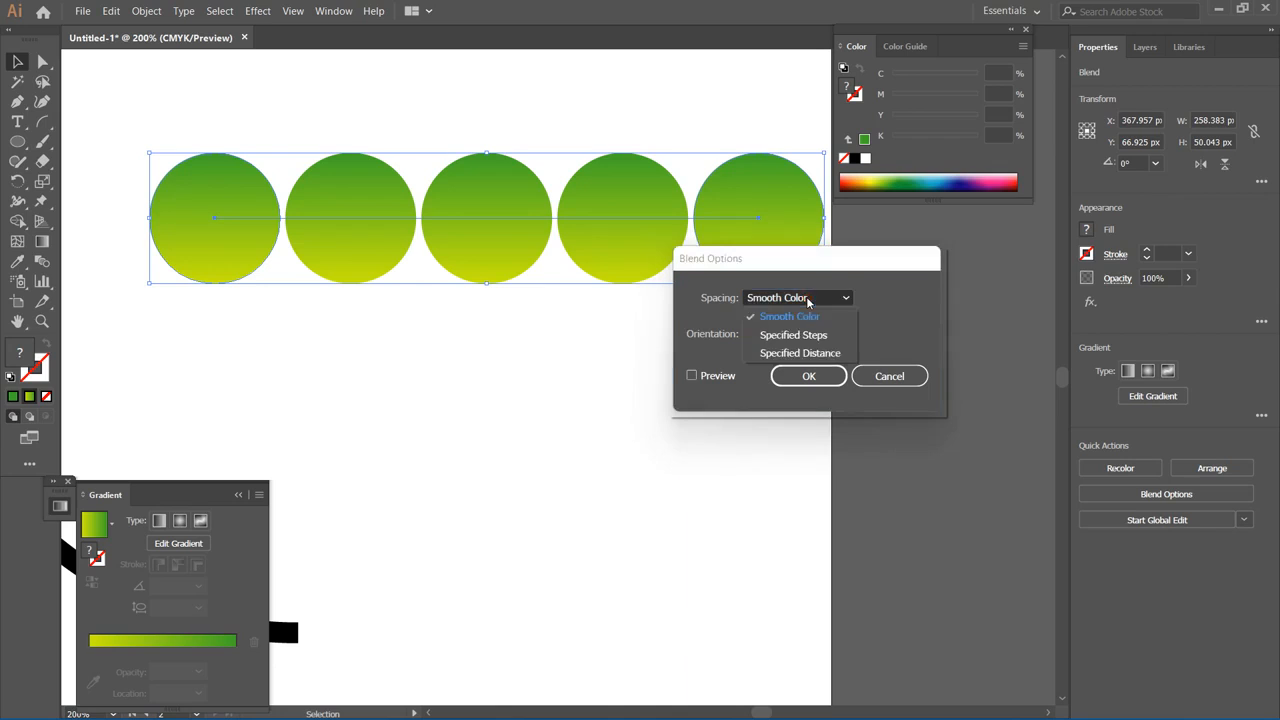
{"action": "left_click", "coordinate": [821, 353]}
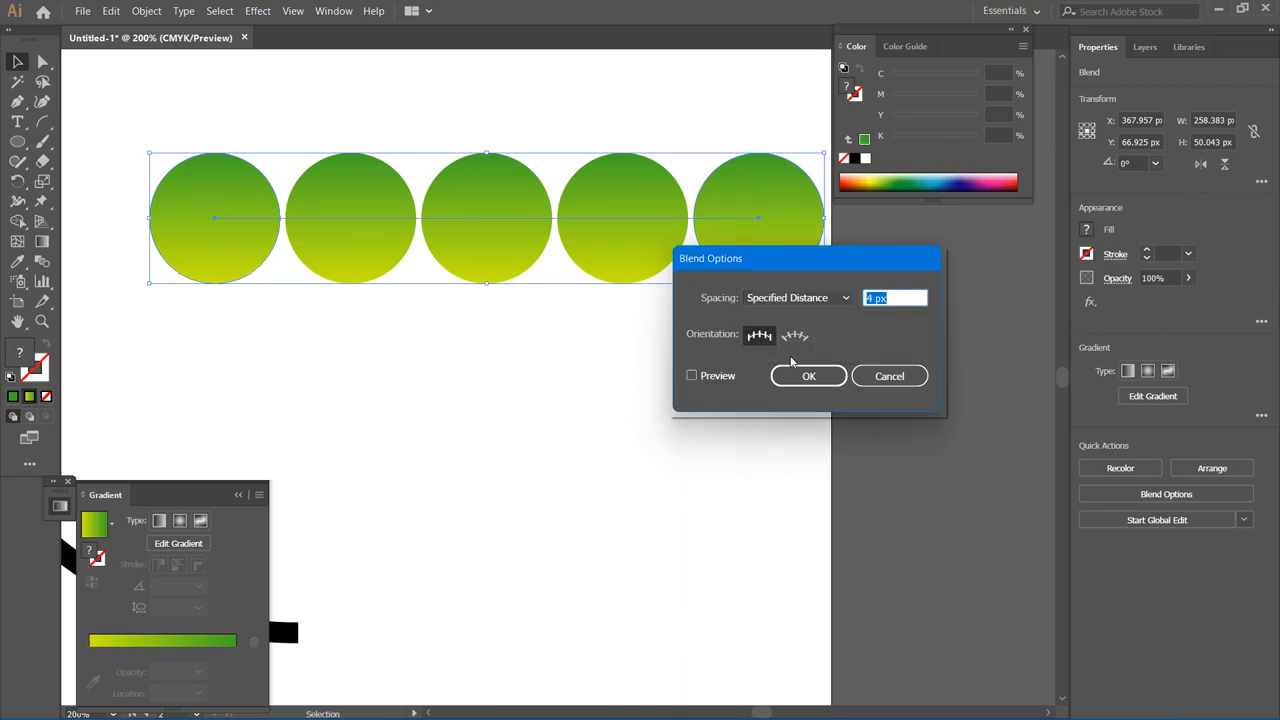
{"action": "left_click", "coordinate": [692, 377]}
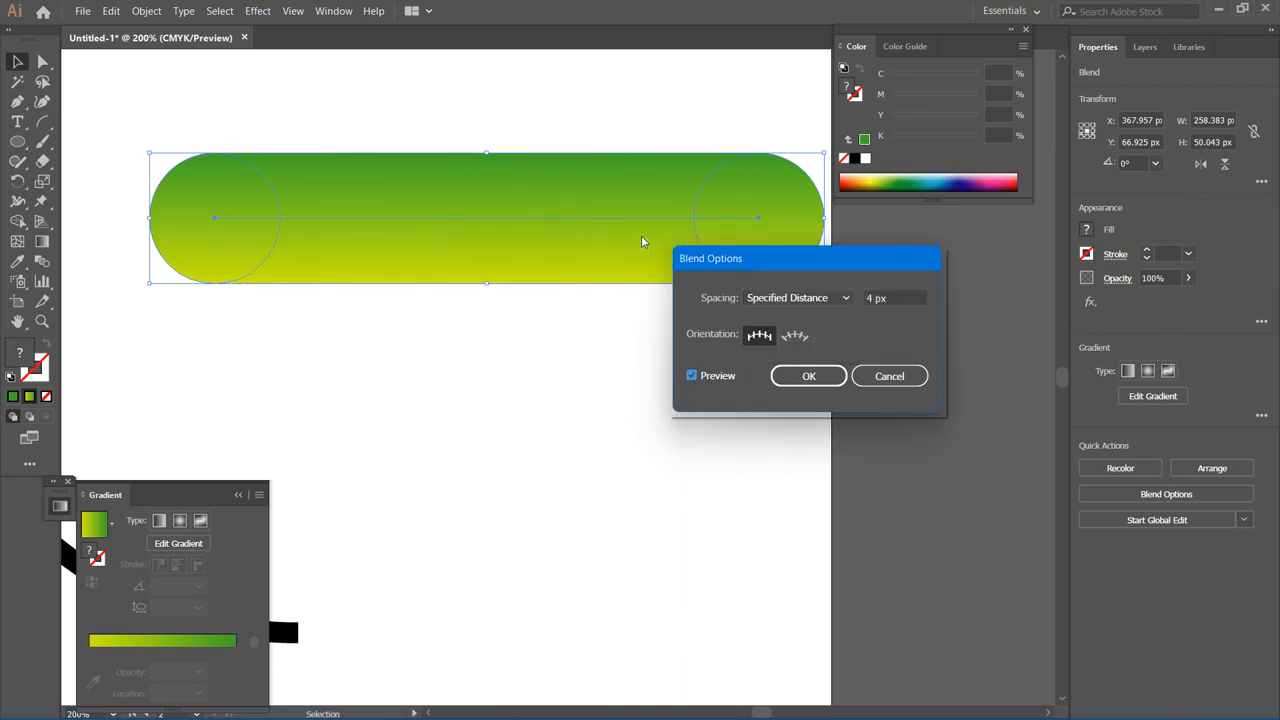
{"action": "left_click", "coordinate": [834, 382]}
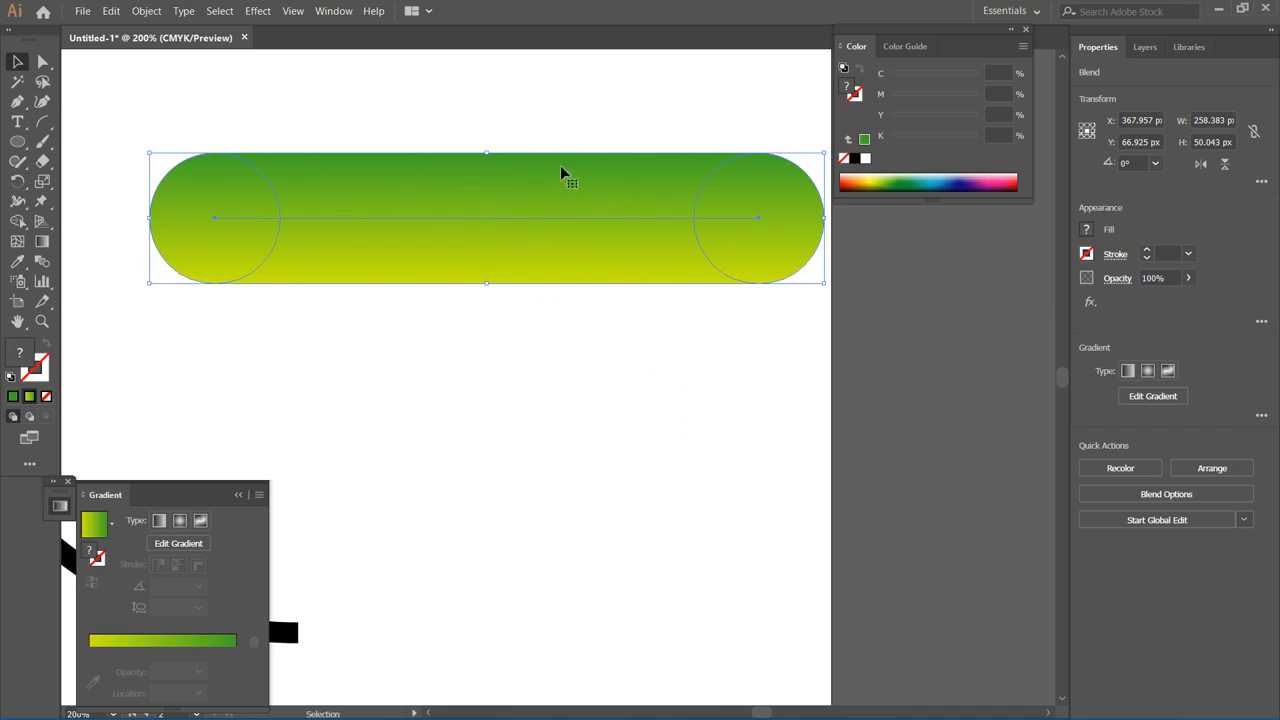
Step: Flip the blended green bar vertically so its yellow-green side faces up, and deselect it
{"action": "left_click", "coordinate": [1224, 163]}
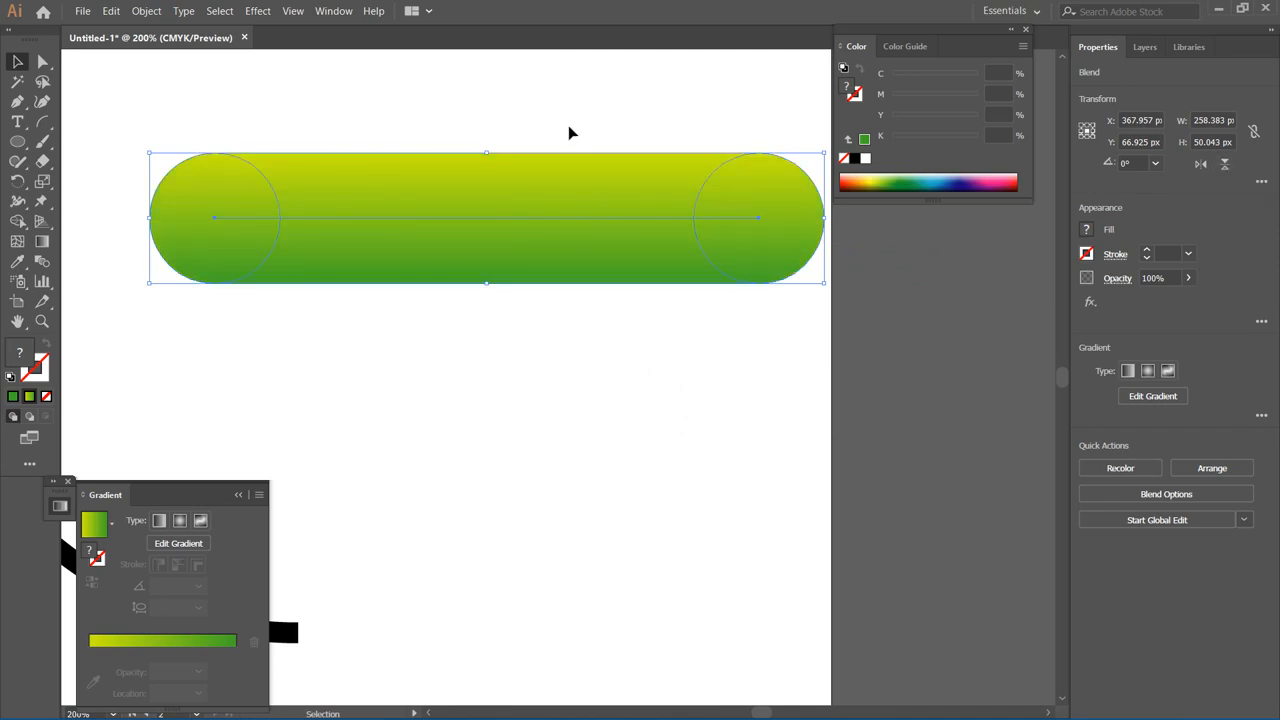
{"action": "left_click", "coordinate": [476, 113]}
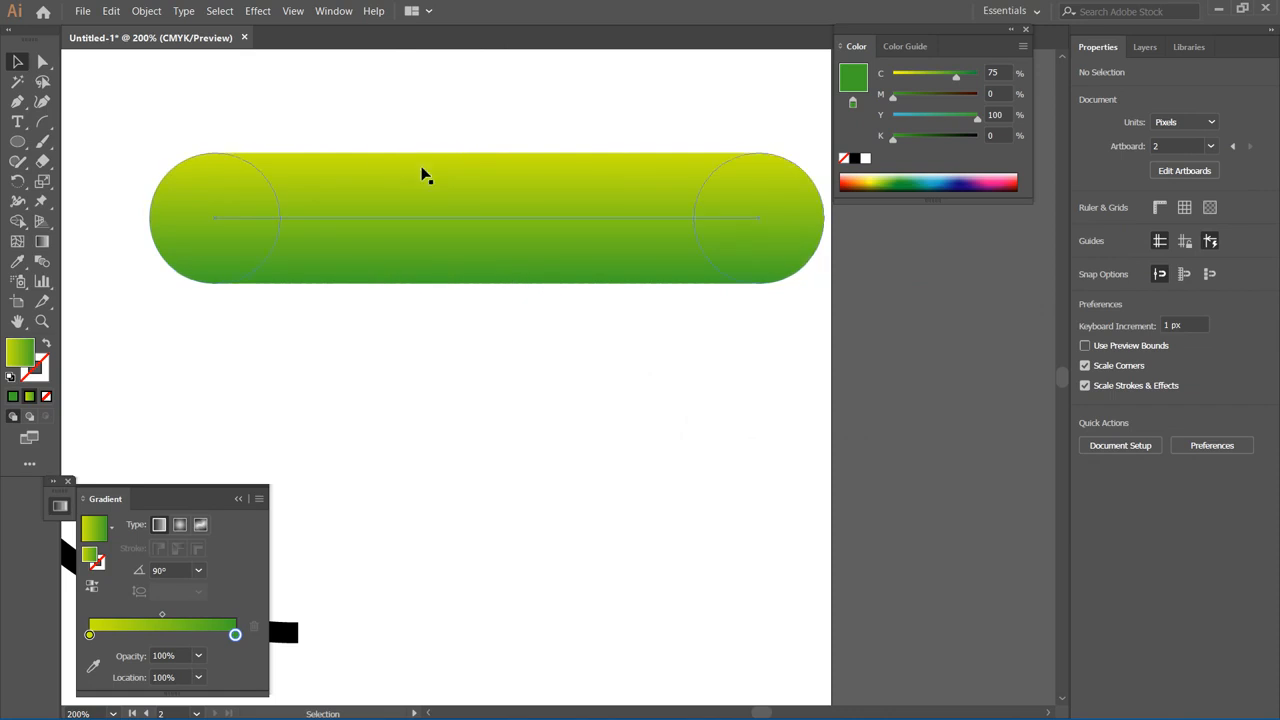
{"action": "left_click", "coordinate": [508, 371]}
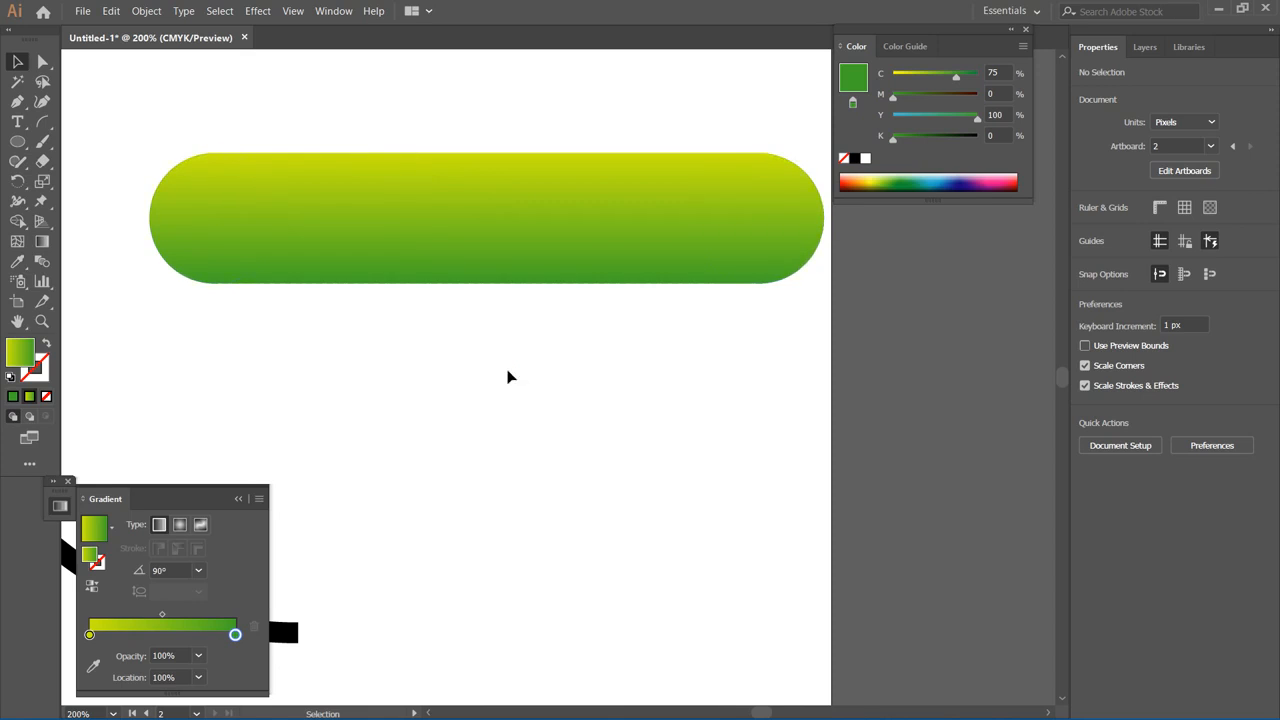
Step: Replace the blend's spine with the black arc to form a curved gradient tube, and deselect it
{"action": "scroll", "coordinate": [508, 377], "scroll_direction": "left", "scroll_amount": 3}
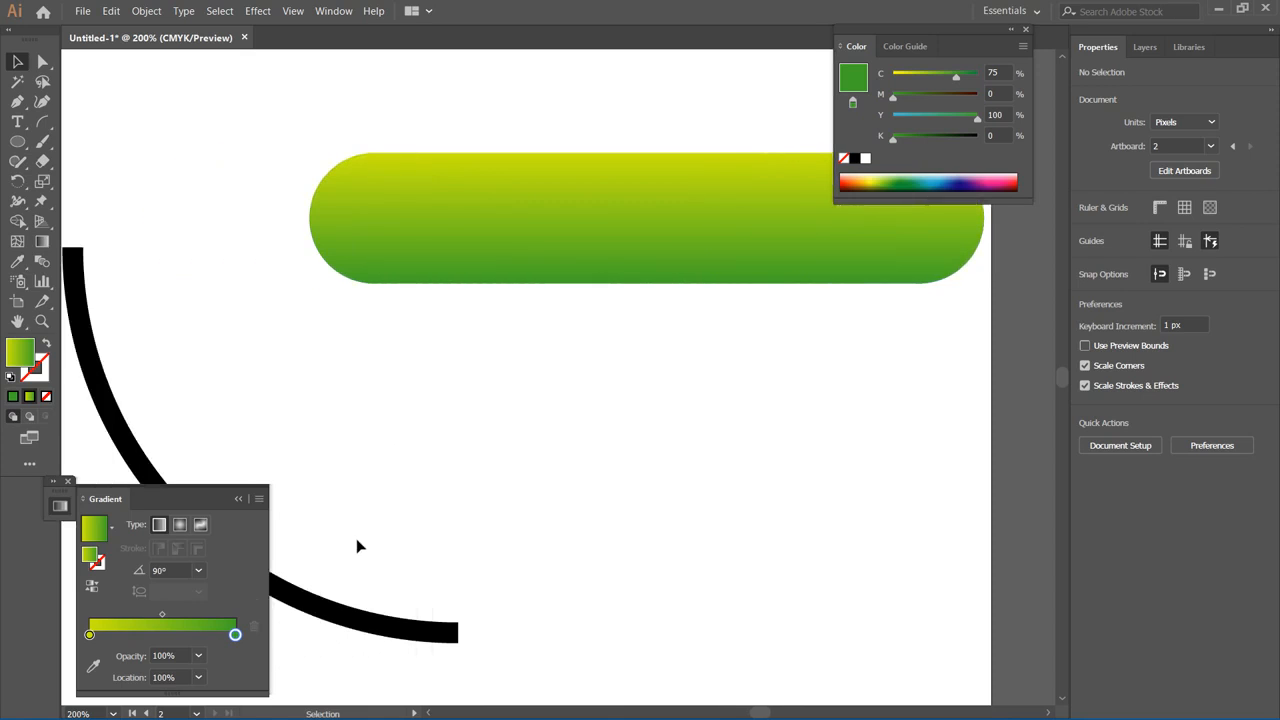
{"action": "scroll", "coordinate": [361, 566], "scroll_direction": "down", "scroll_amount": 3}
{"action": "scroll", "coordinate": [458, 468], "scroll_direction": "left", "scroll_amount": 3}
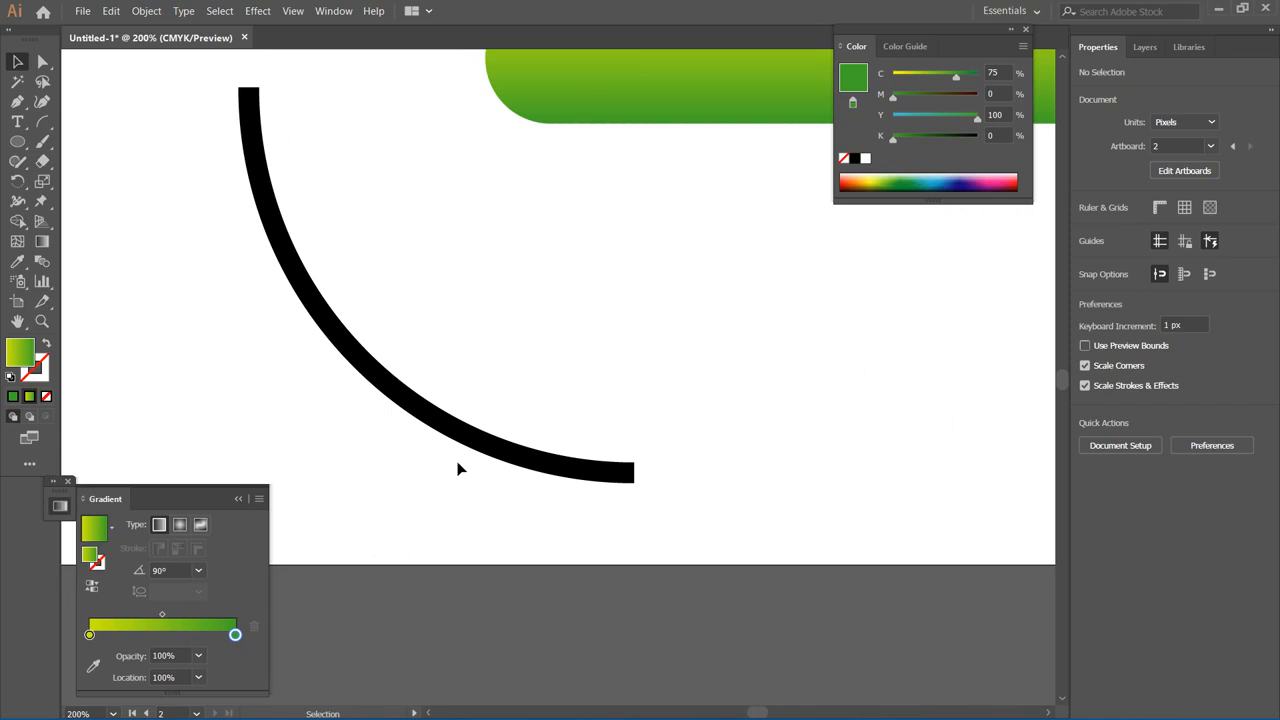
{"action": "scroll", "coordinate": [458, 468], "scroll_direction": "down", "scroll_amount": 1}
{"action": "scroll", "coordinate": [458, 468], "scroll_direction": "up", "scroll_amount": 2}
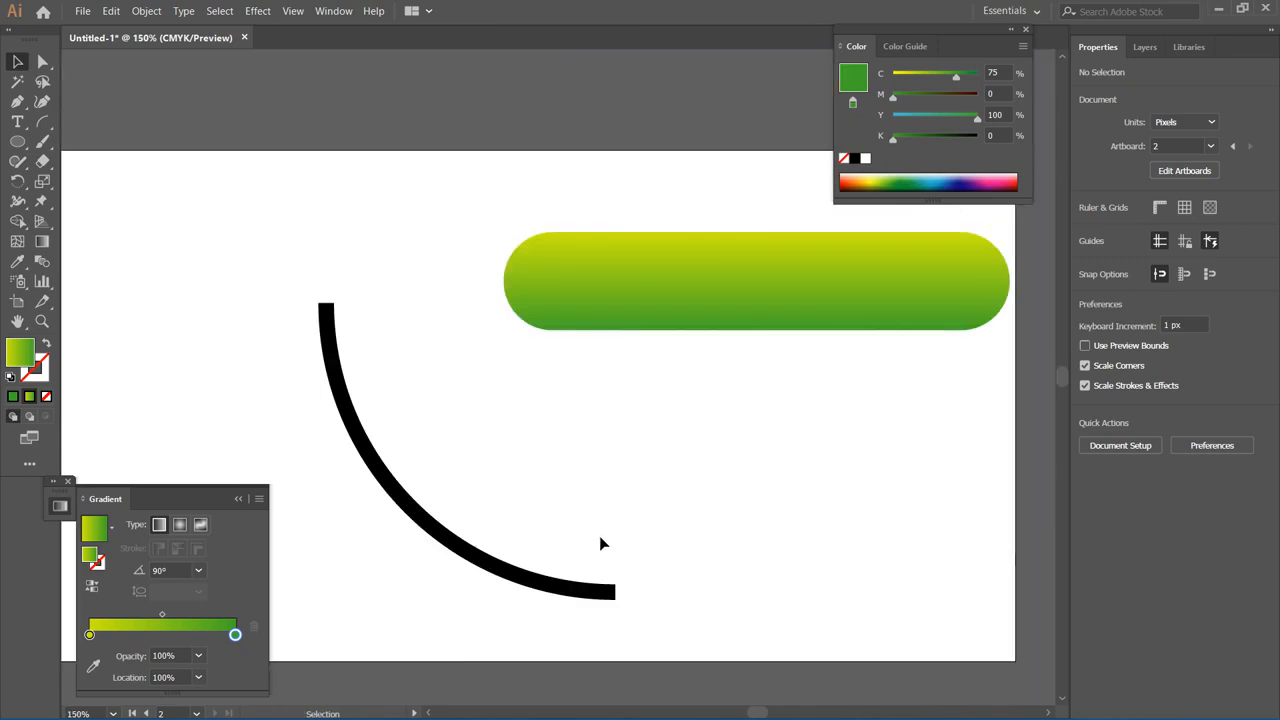
{"action": "left_click_drag", "start_coordinate": [694, 629], "coordinate": [371, 226]}
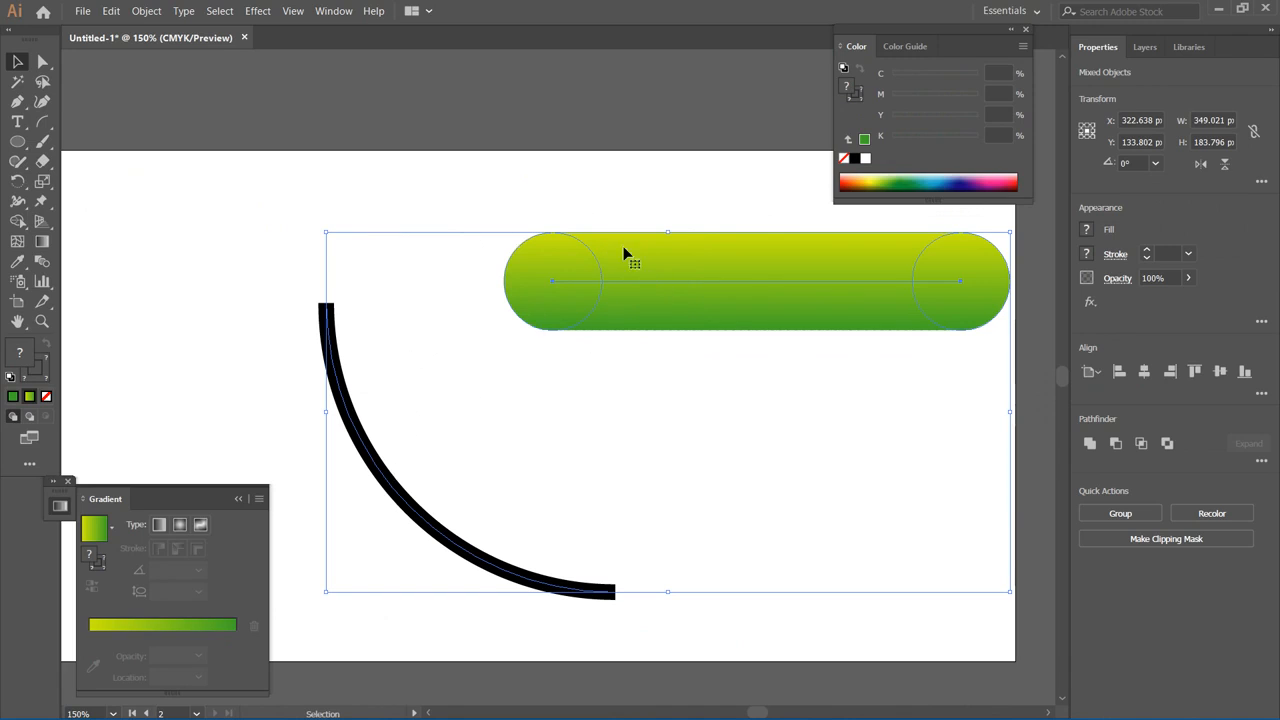
{"action": "left_click", "coordinate": [147, 11]}
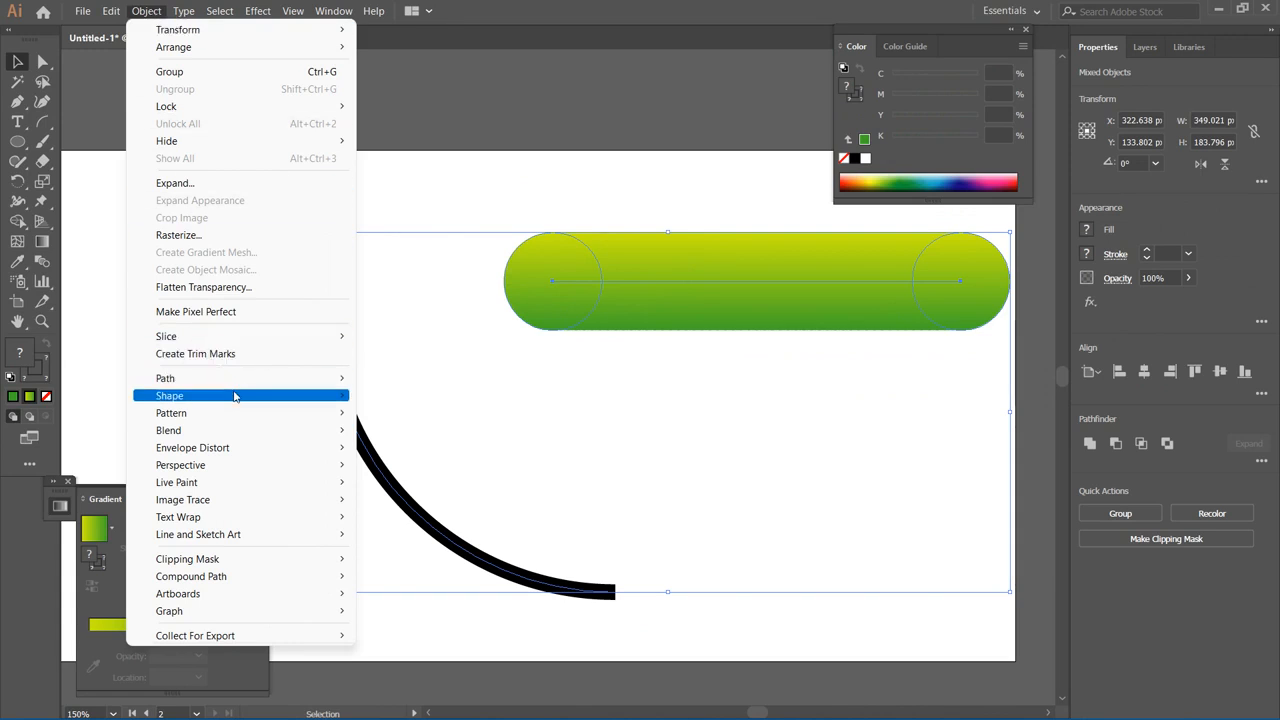
{"action": "mouse_move", "coordinate": [249, 399]}
{"action": "mouse_move", "coordinate": [345, 431]}
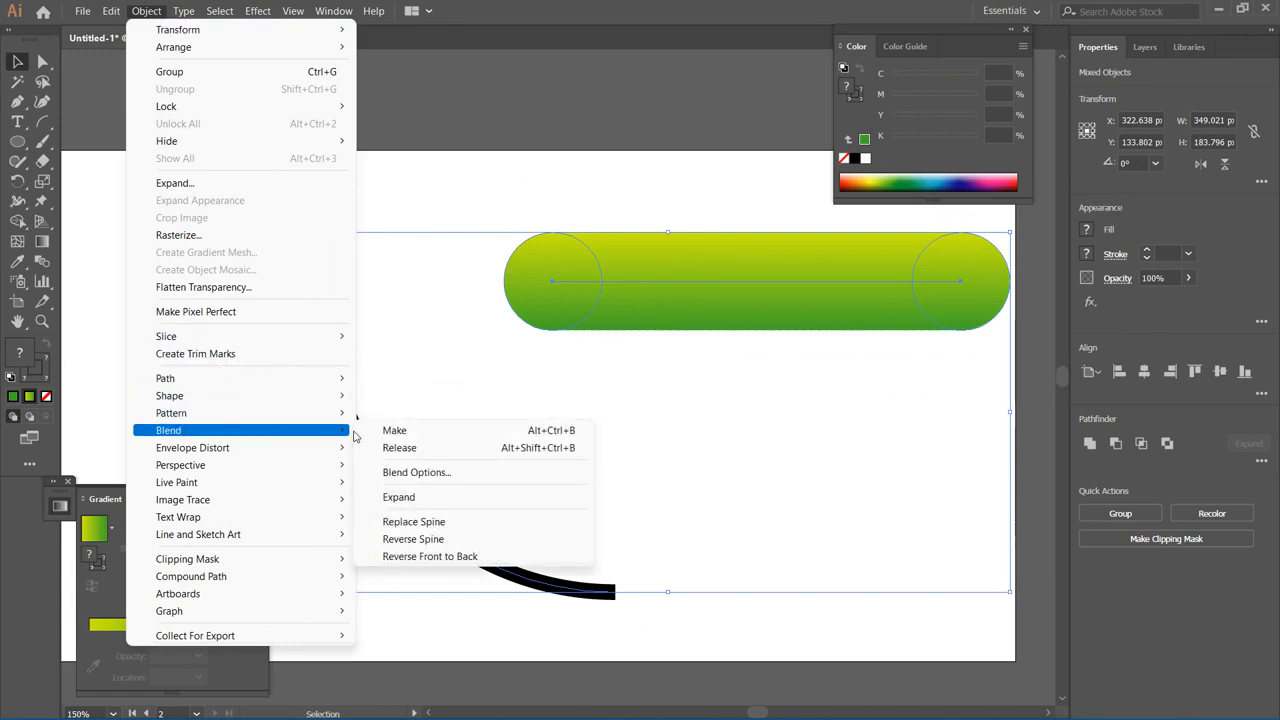
{"action": "left_click", "coordinate": [420, 524]}
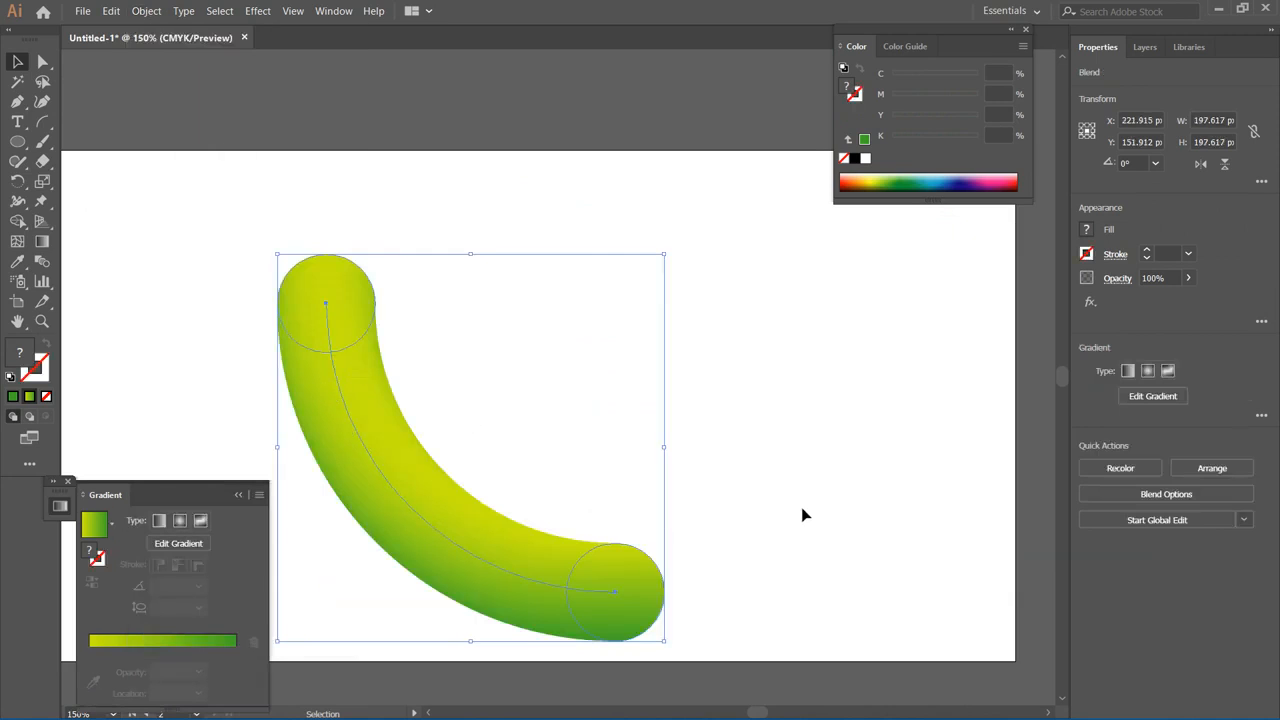
{"action": "left_click", "coordinate": [765, 403]}
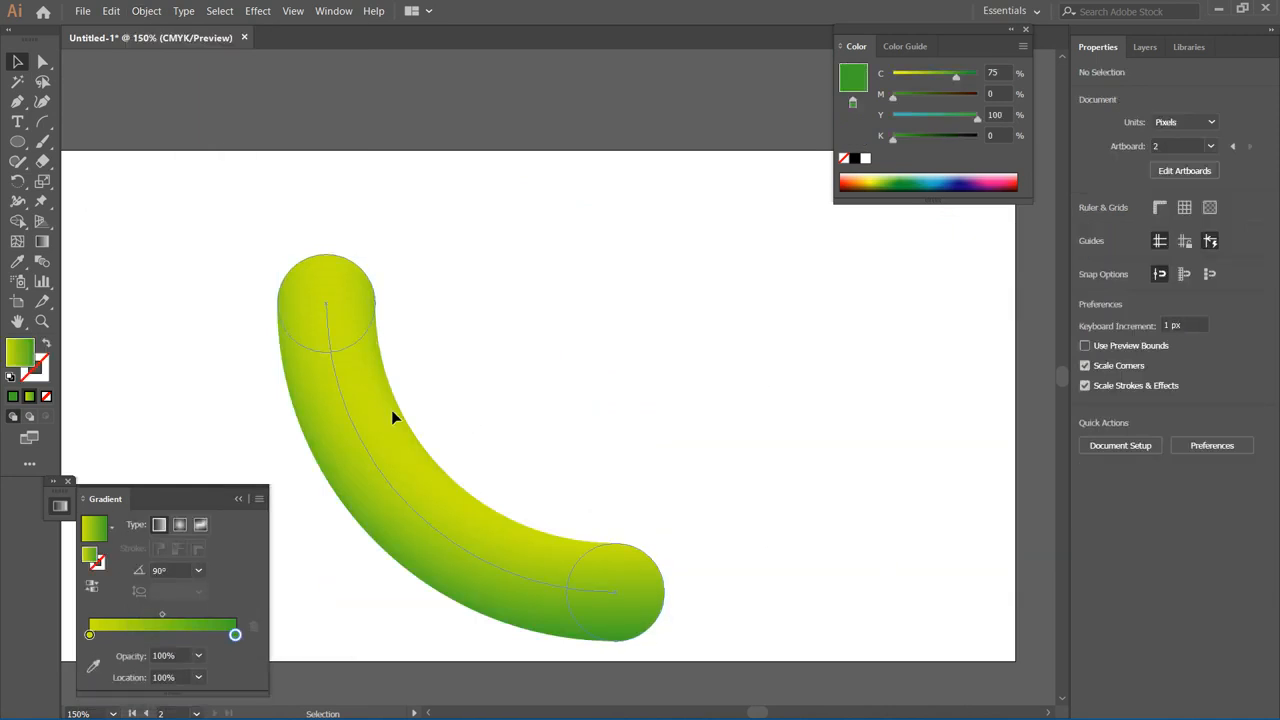